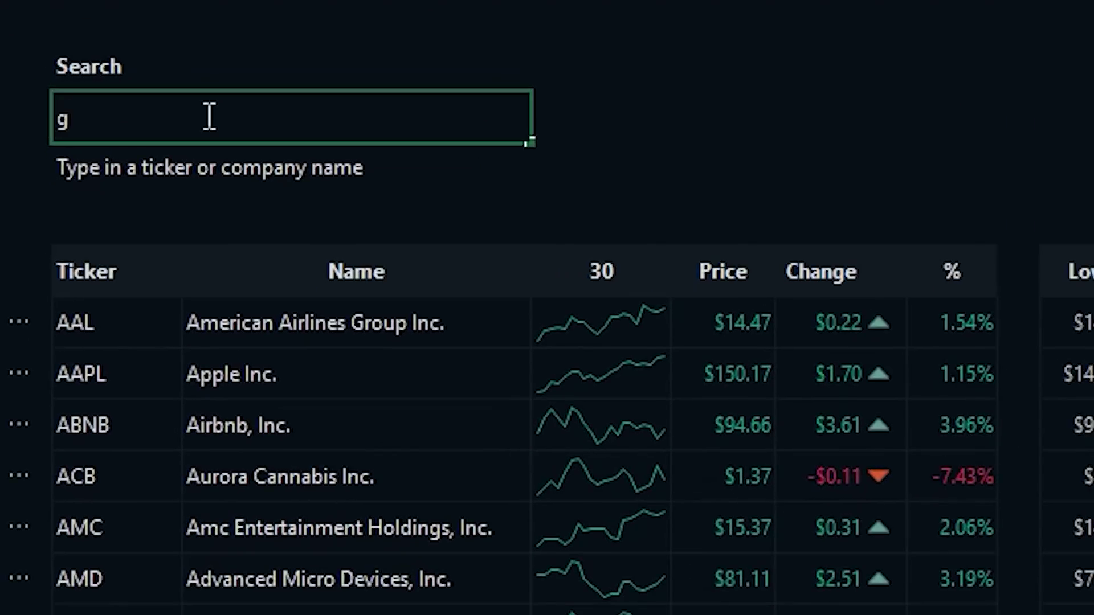
Step: Filter the table to gme and pop up the GME card showing 141.64, moved to the sheet centre
key(Return)
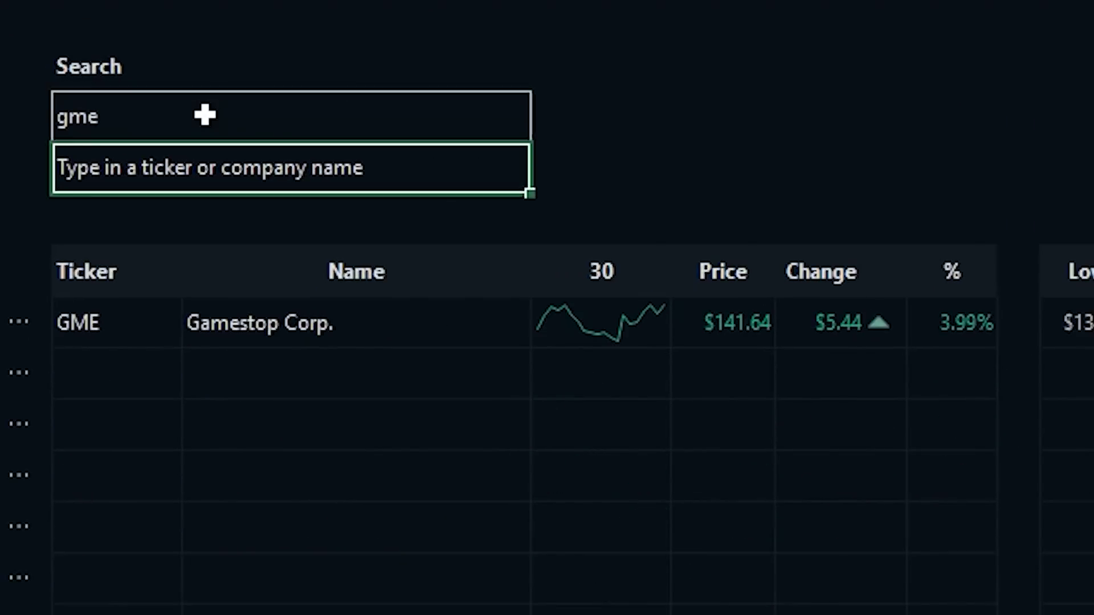
click(237, 330)
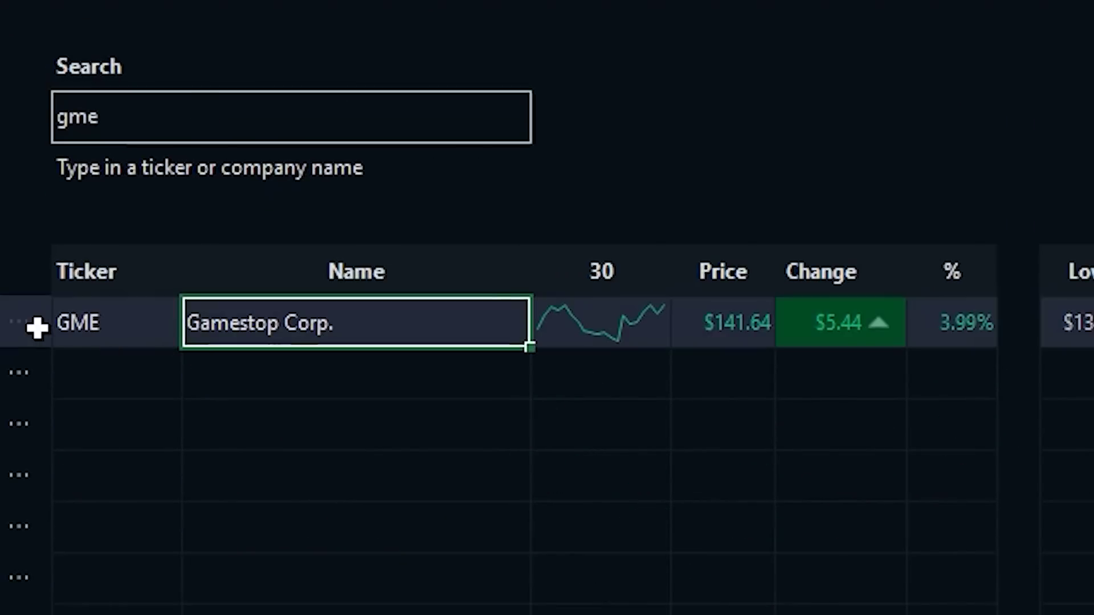
key(Left)
key(Left)
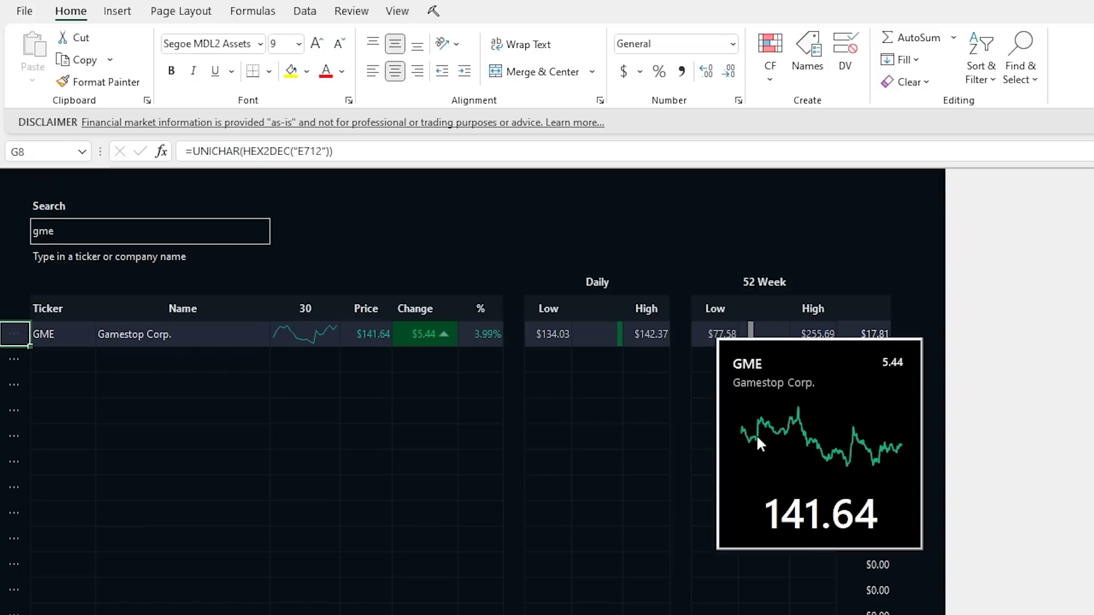
drag(813, 453, 535, 491)
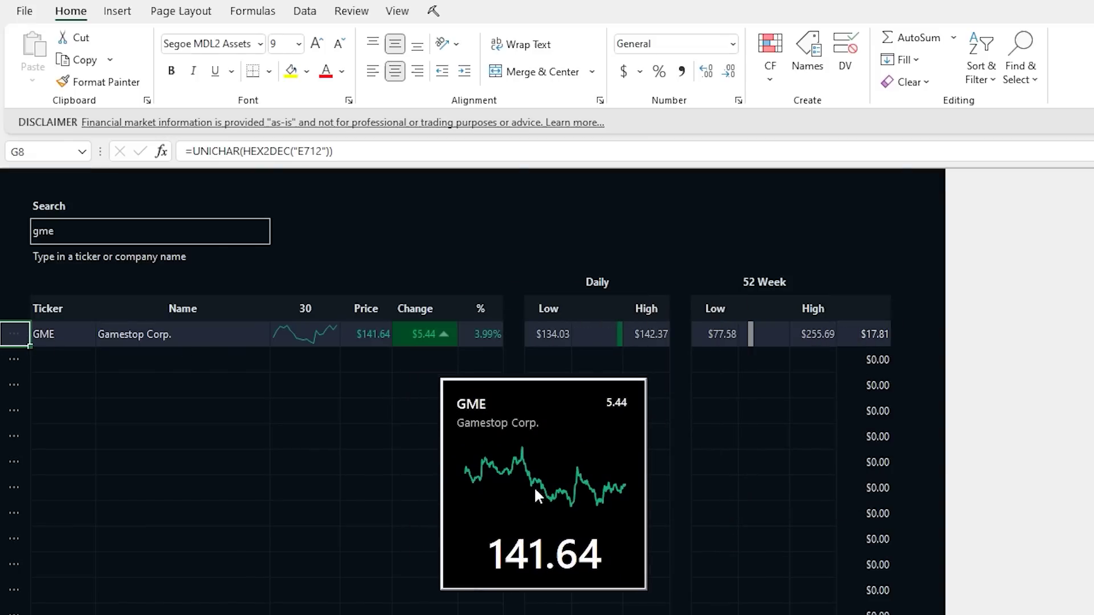
Step: Clear the search so every ticker shows, then select the pop-up cell beside AMC
click(104, 232)
key(Delete)
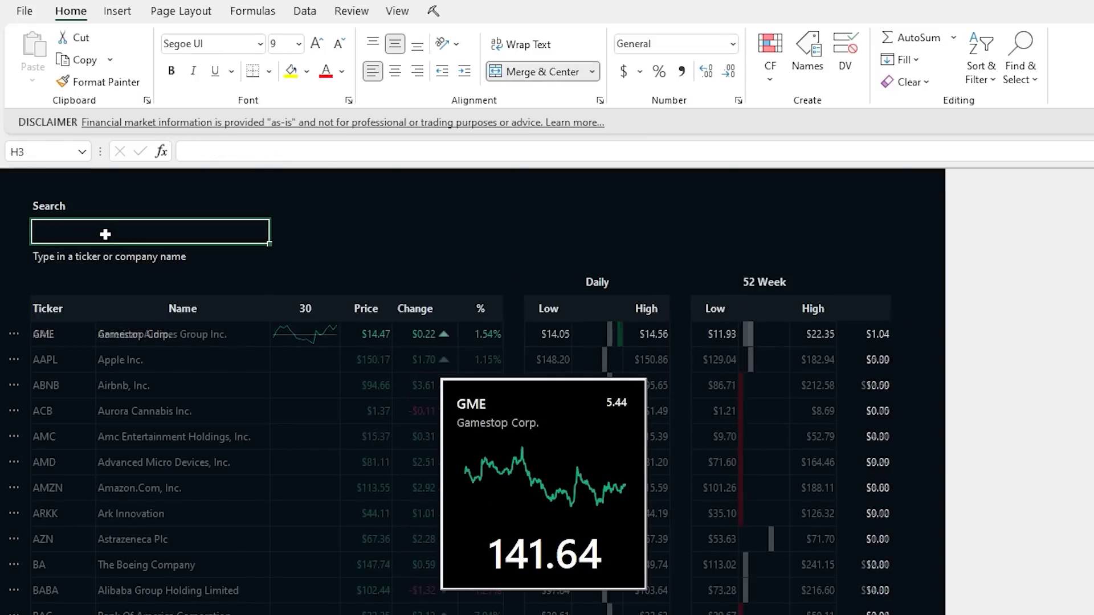
click(60, 442)
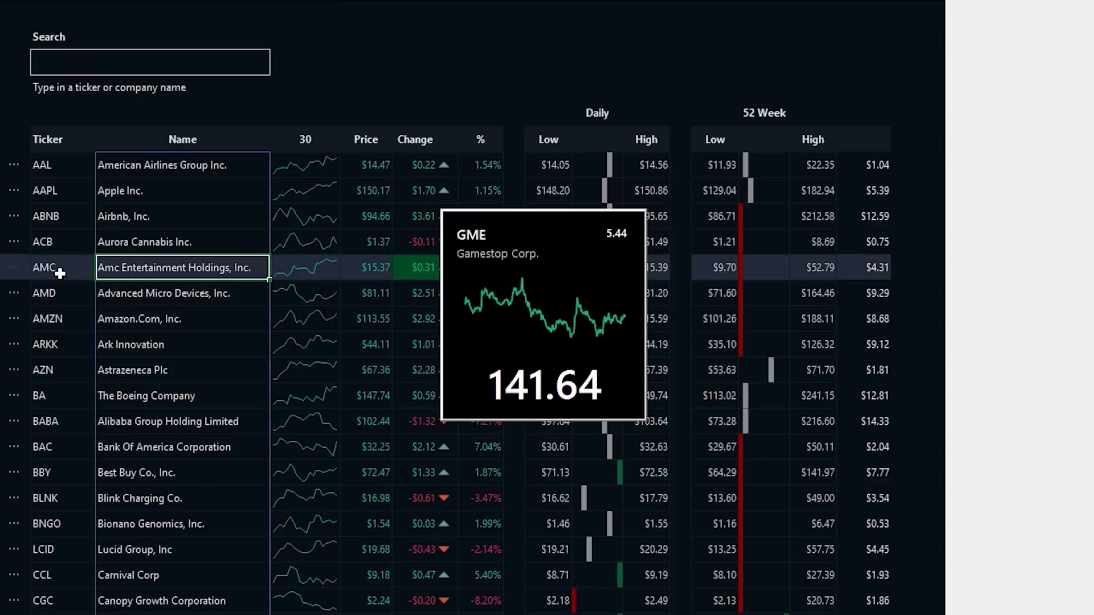
click(26, 268)
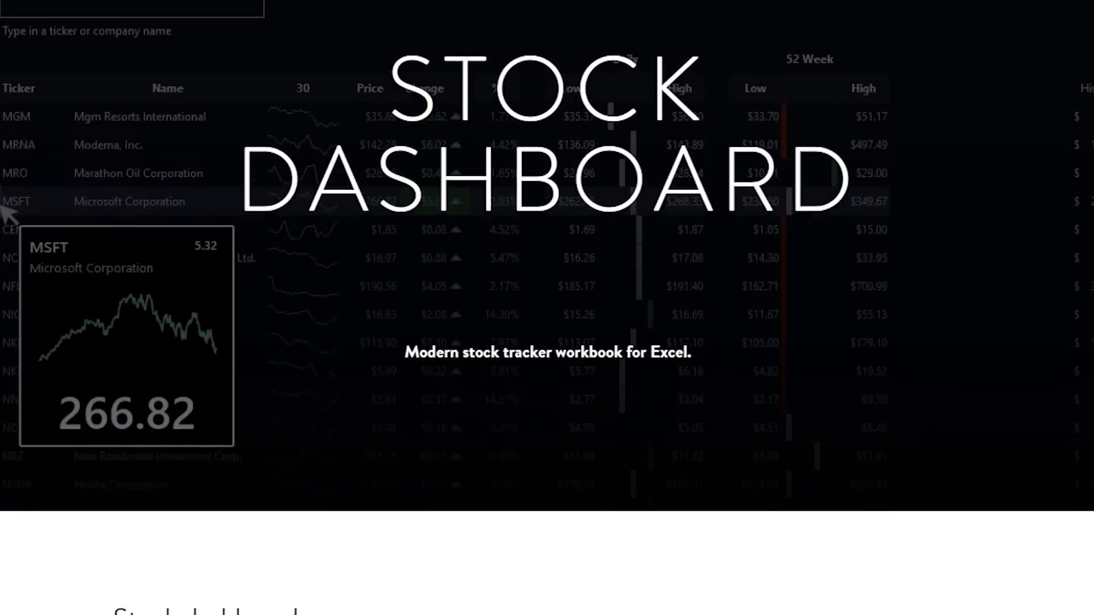
Step: Scroll through the Stock Dashboard web page's feature sections, then return to the Stocks Dashboard.xlsb workbook
scroll(547, 308, down, 9)
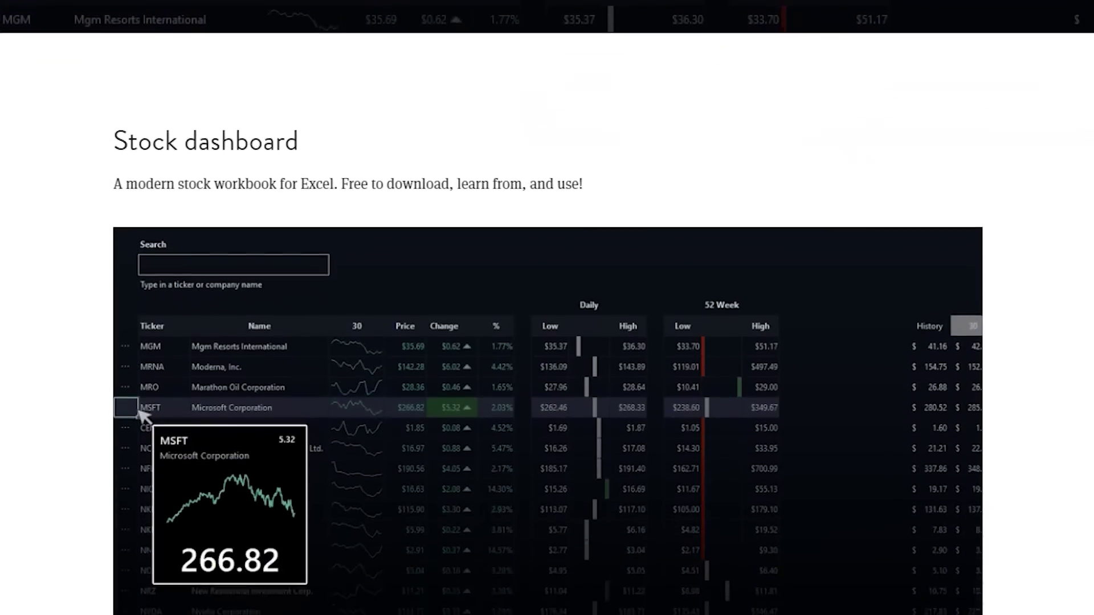
scroll(547, 308, down, 8)
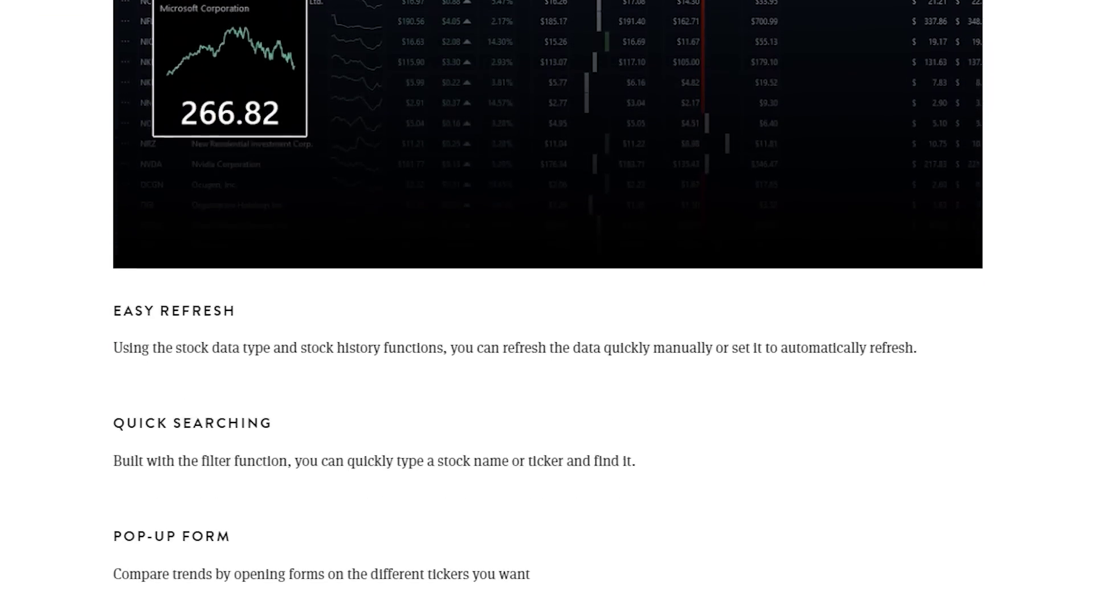
scroll(547, 308, down, 5)
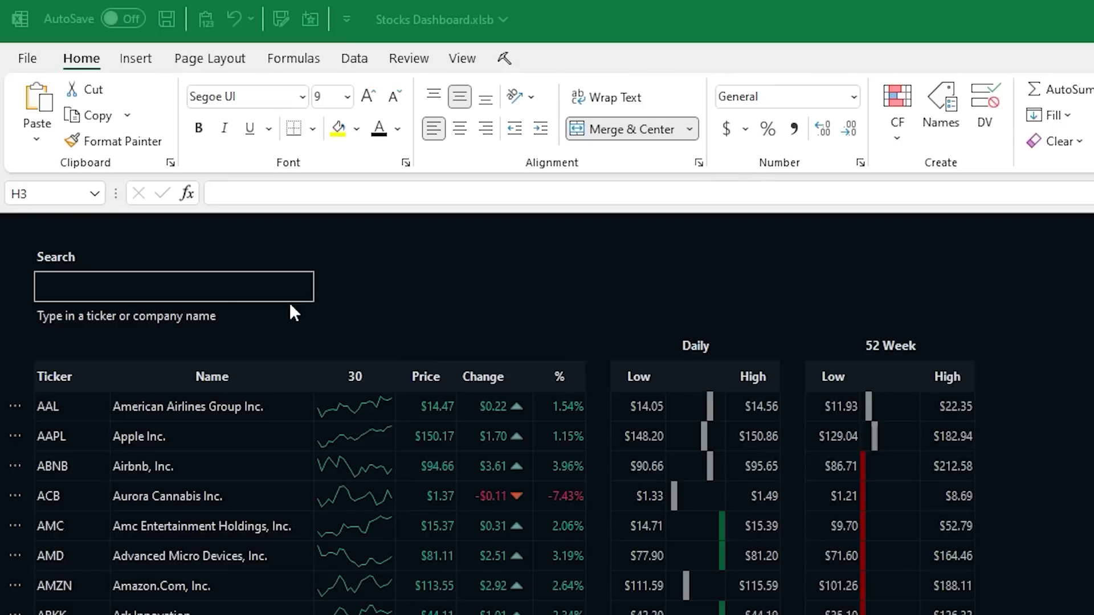
click(154, 283)
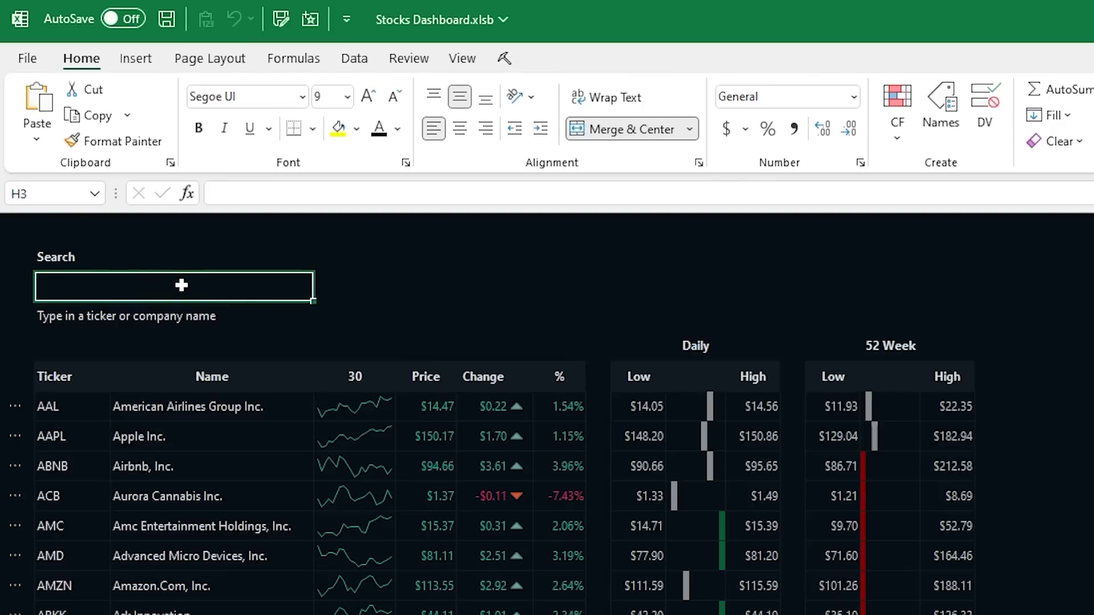
click(178, 445)
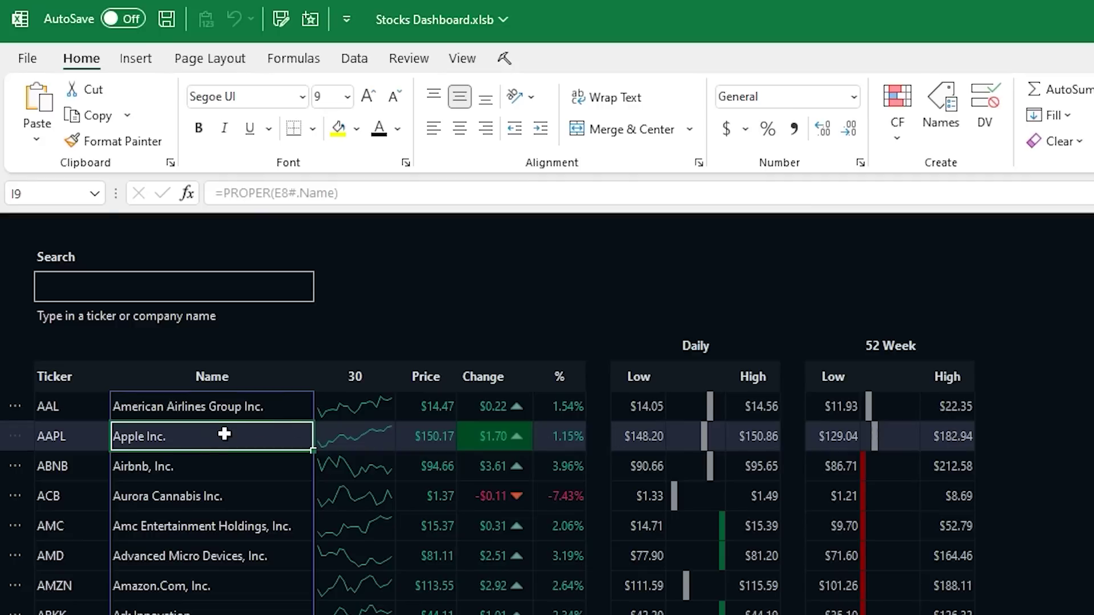
click(200, 468)
click(200, 525)
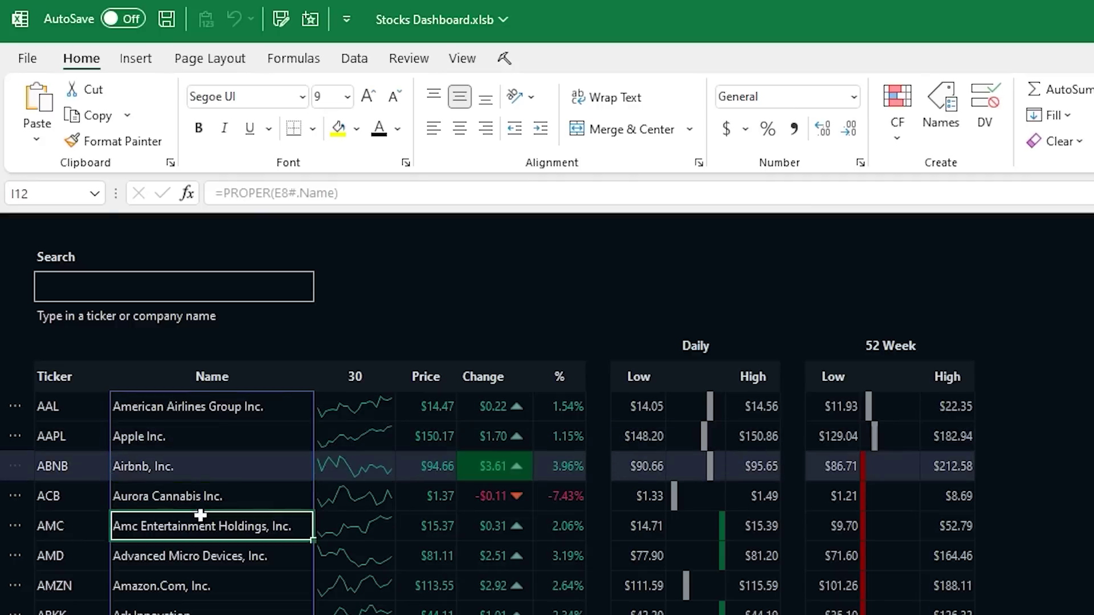
click(208, 581)
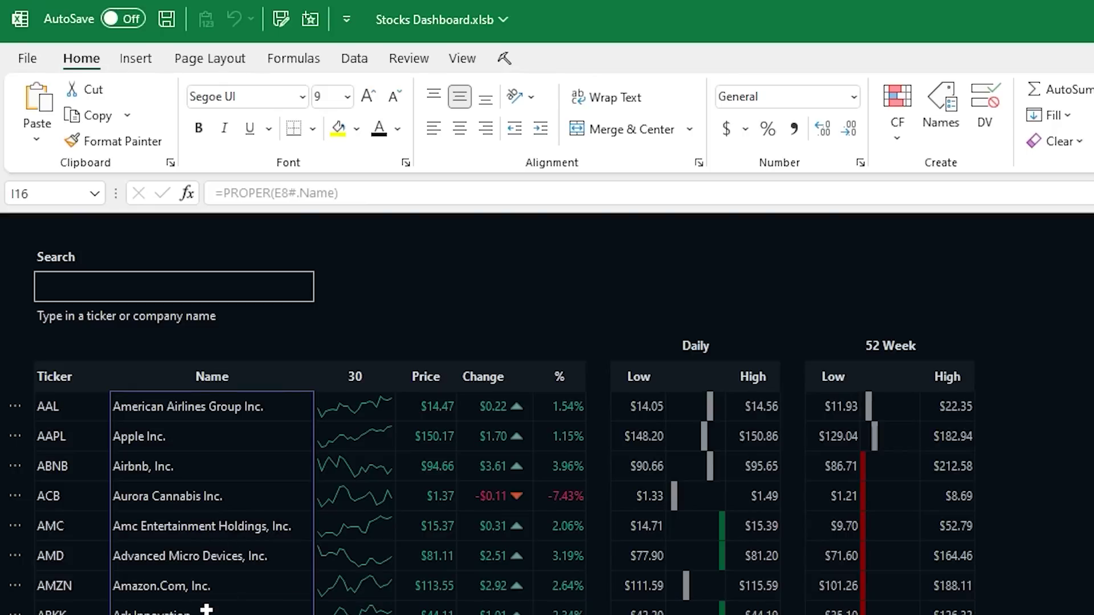
click(203, 587)
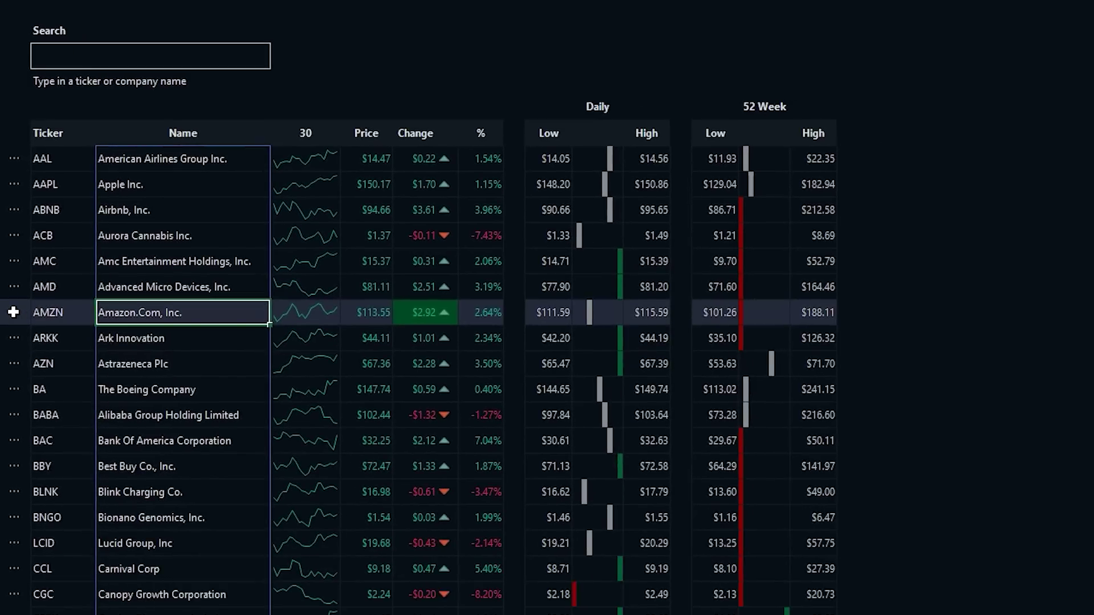
click(14, 312)
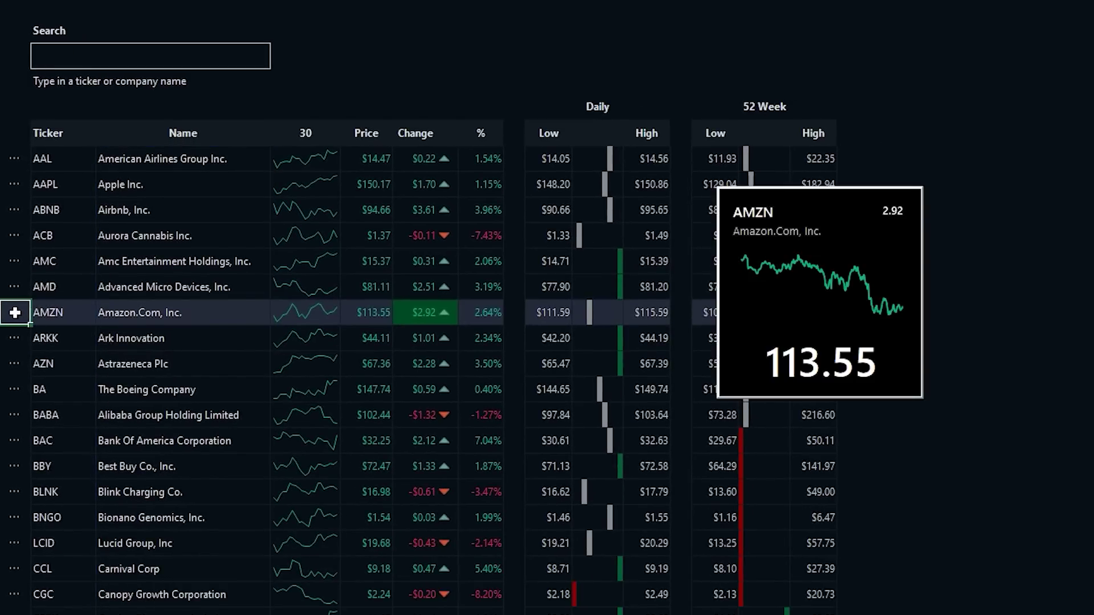
drag(829, 302, 1008, 197)
click(149, 370)
click(136, 466)
click(136, 517)
scroll(136, 507, down, 3)
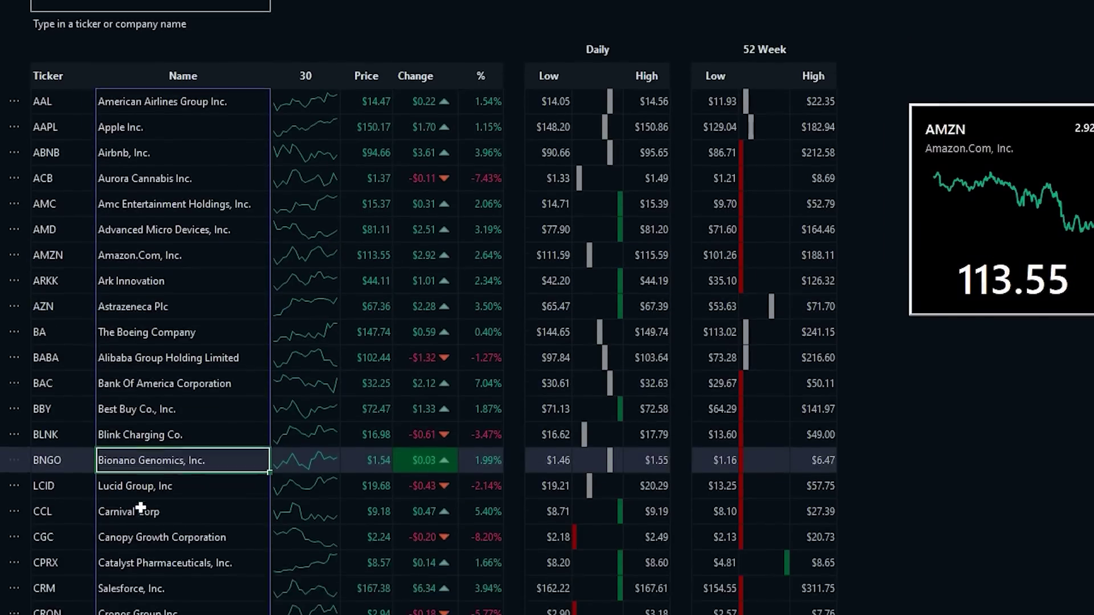
scroll(136, 501, down, 2)
click(103, 470)
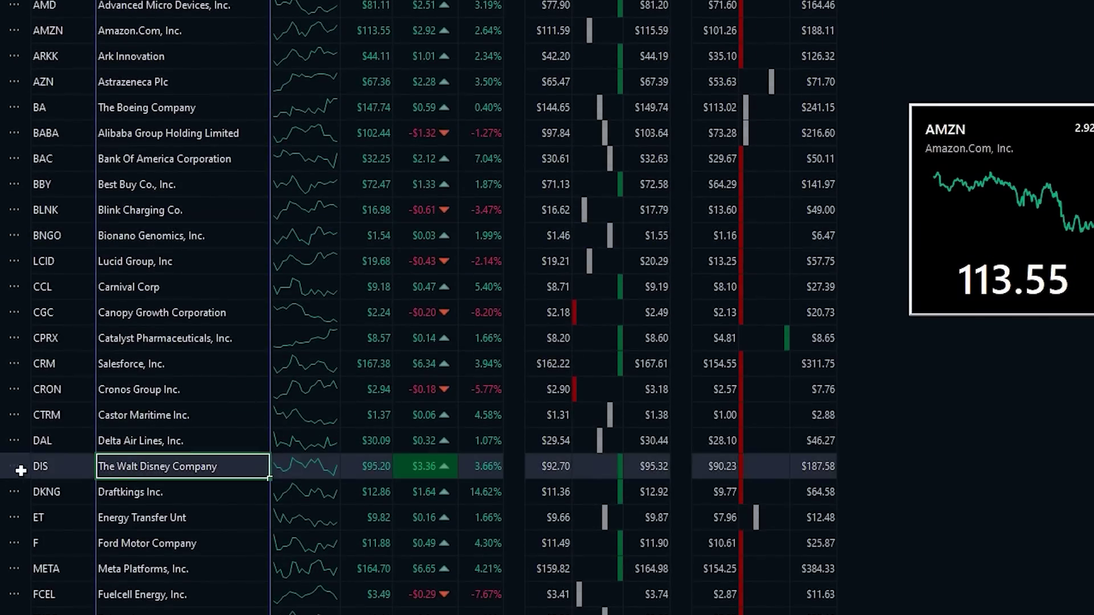
click(13, 466)
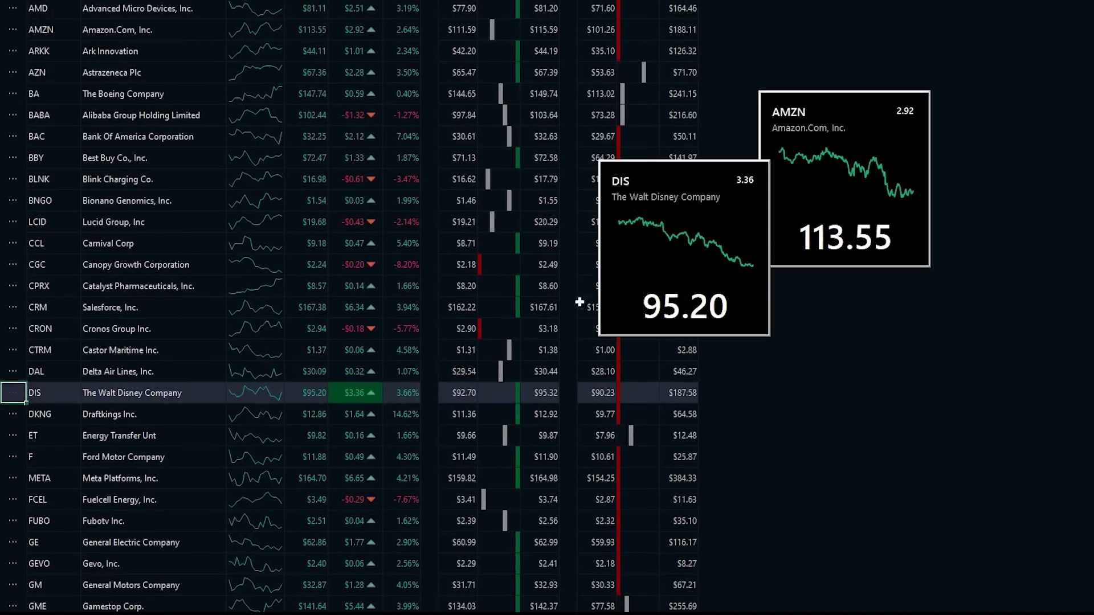
drag(667, 243, 1002, 177)
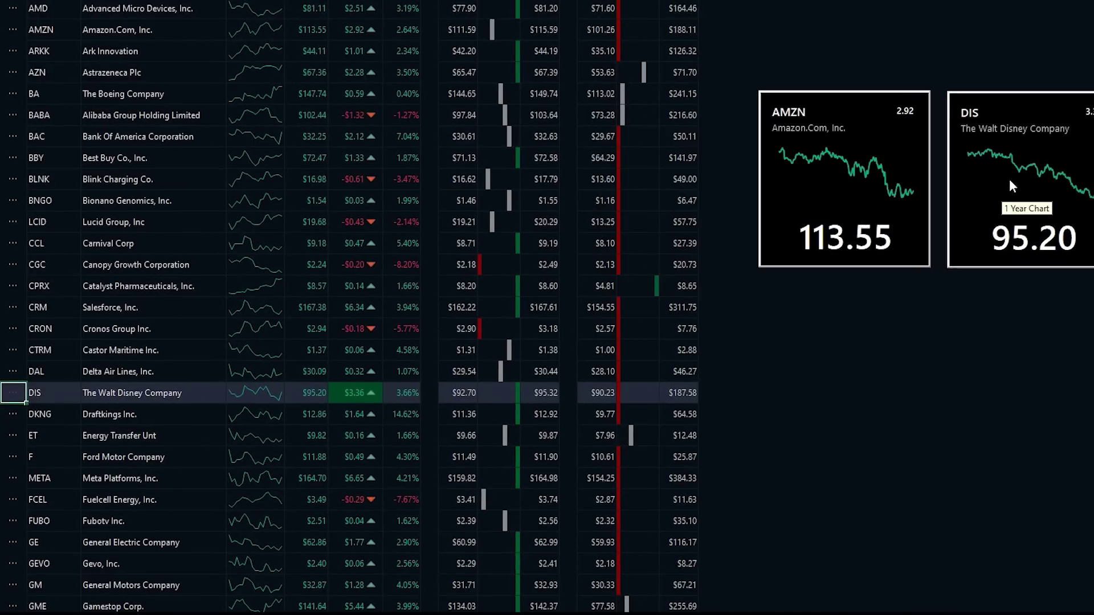
click(114, 494)
click(16, 501)
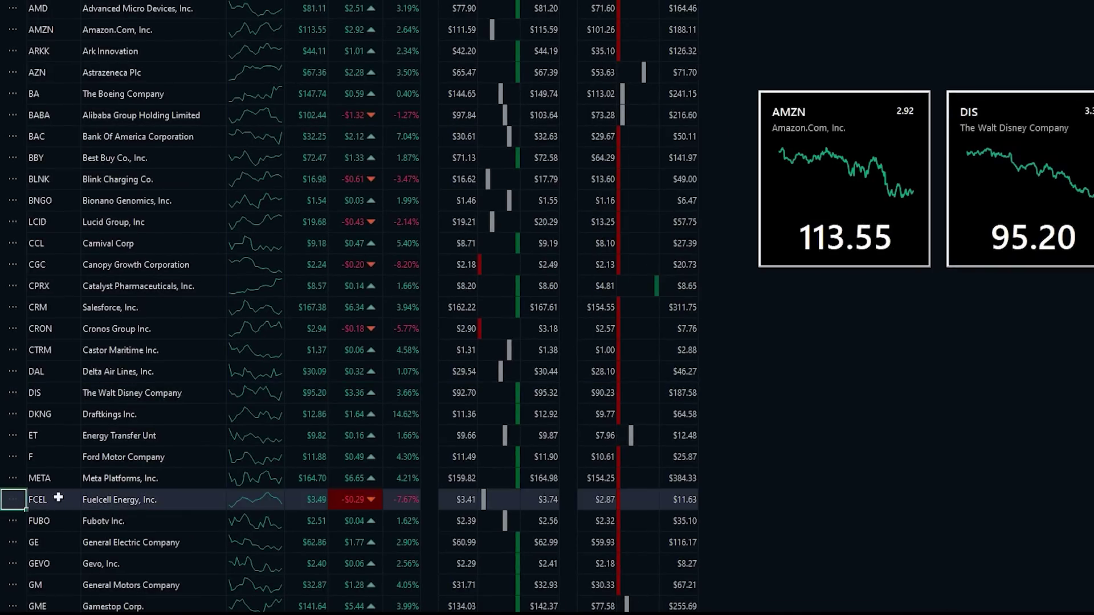
drag(644, 272, 799, 396)
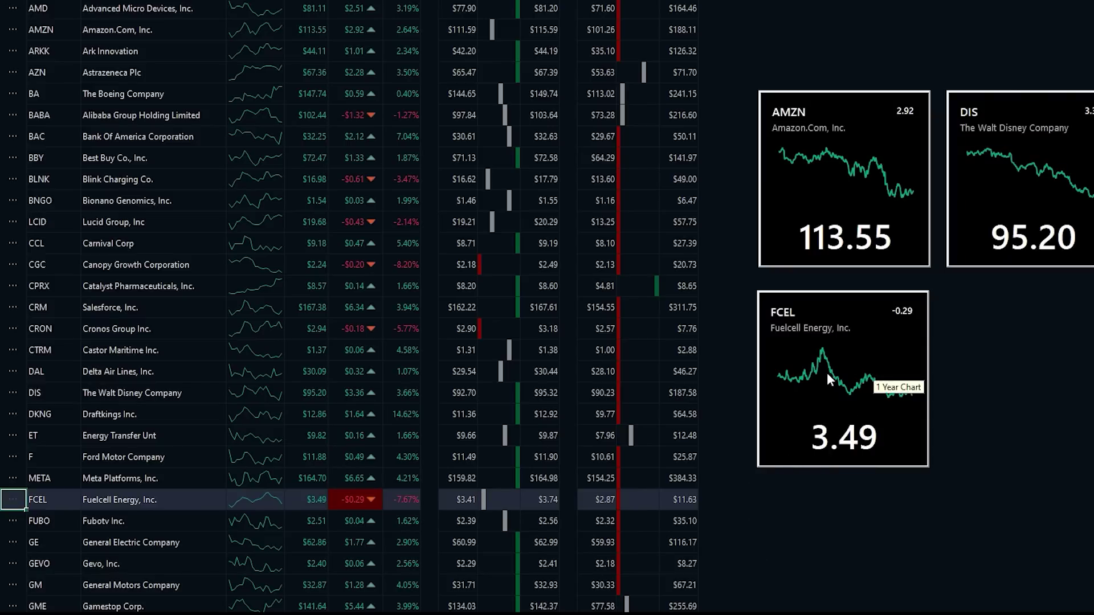
click(1037, 180)
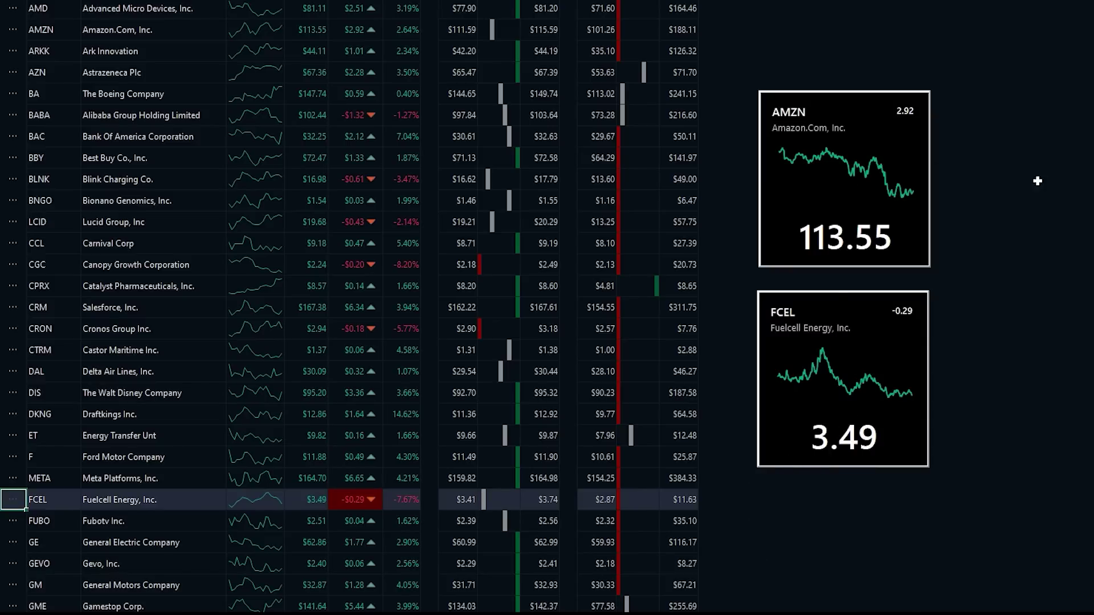
click(880, 182)
click(852, 420)
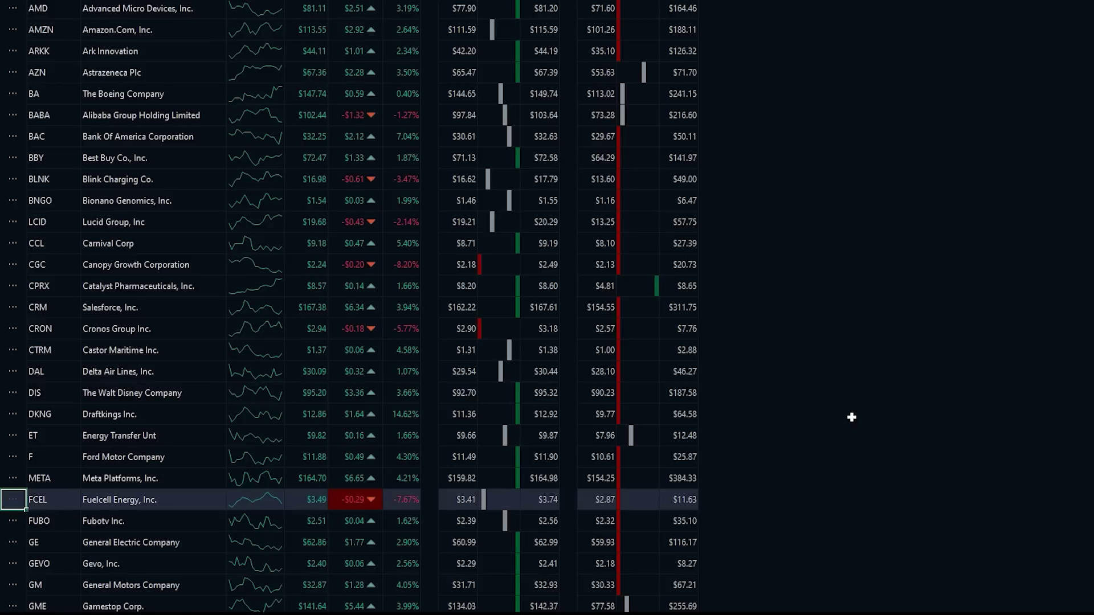
scroll(152, 278, up, 5)
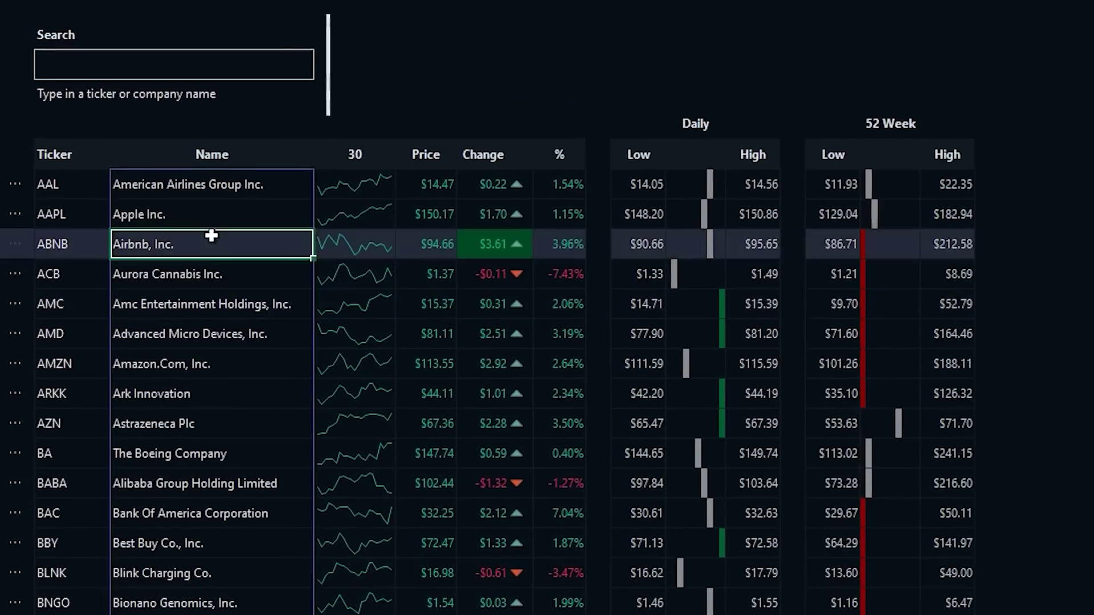
Step: Search the dashboard for amzn to filter the table to Amazon
click(115, 62)
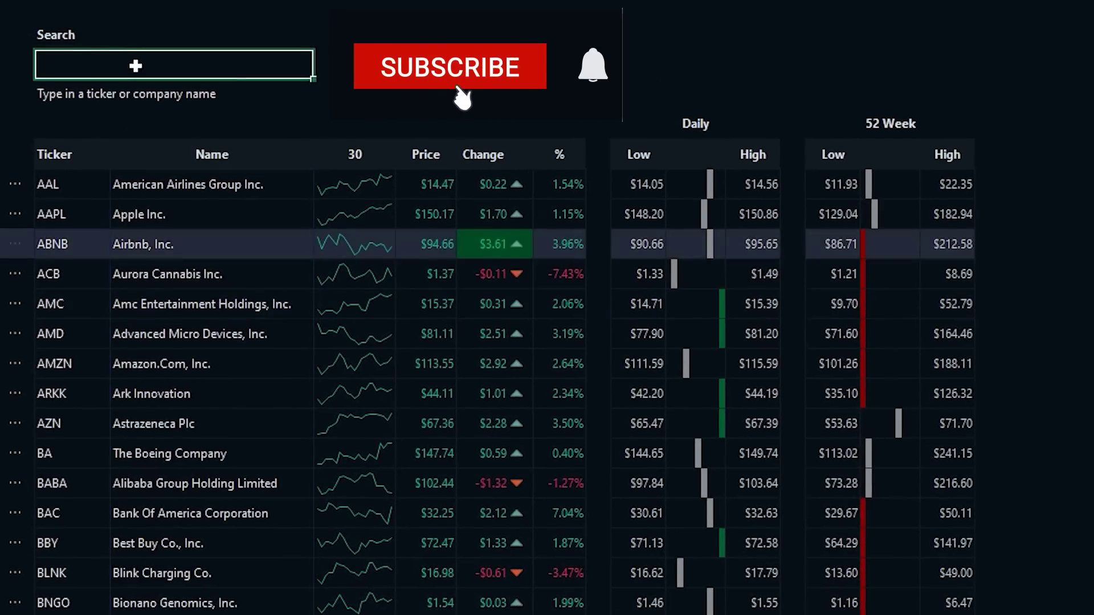
text(amzn)
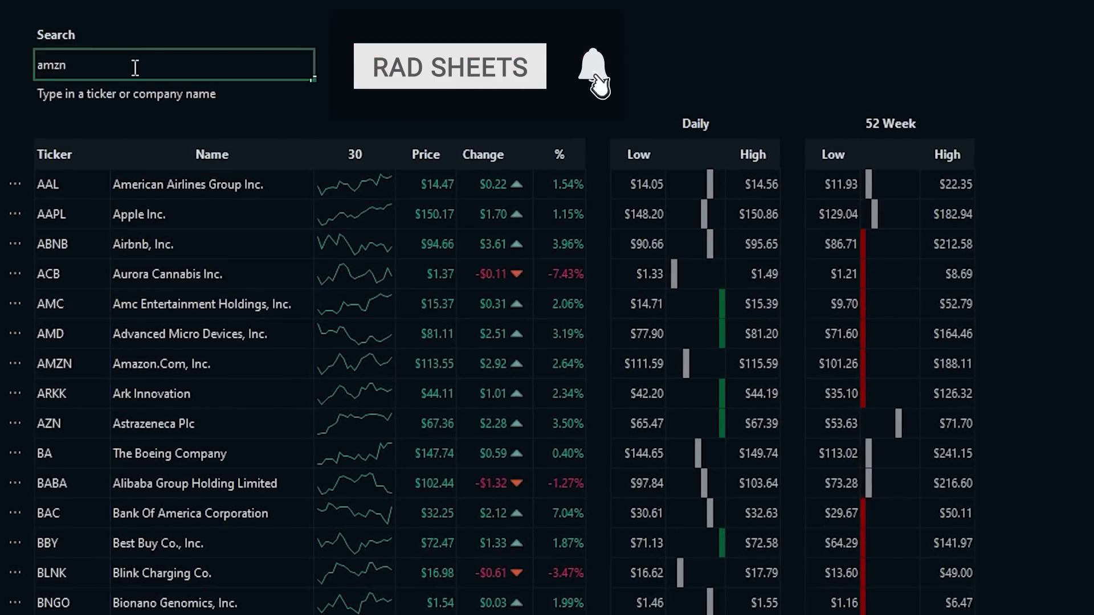
key(Return)
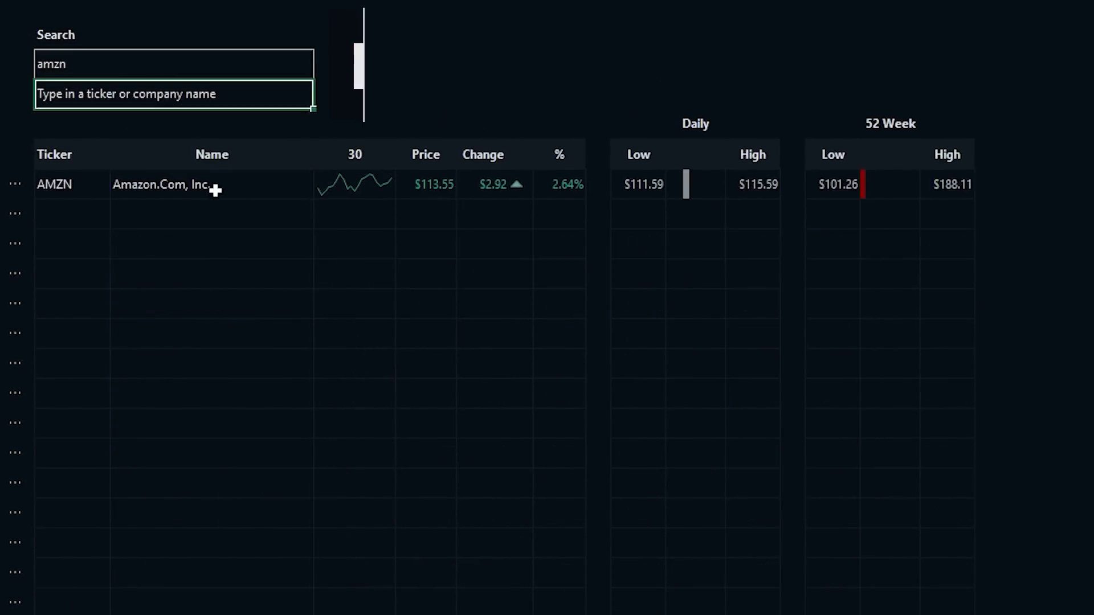
Step: Search for corp to list corporations such as Bank Of America and Gamestop
click(166, 62)
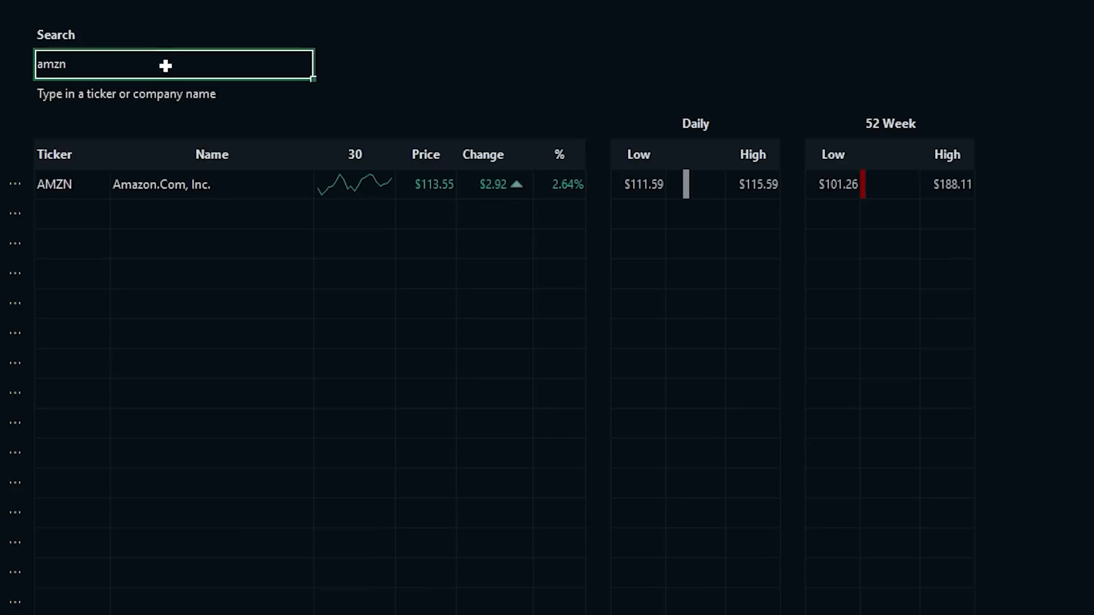
text(corp)
key(Return)
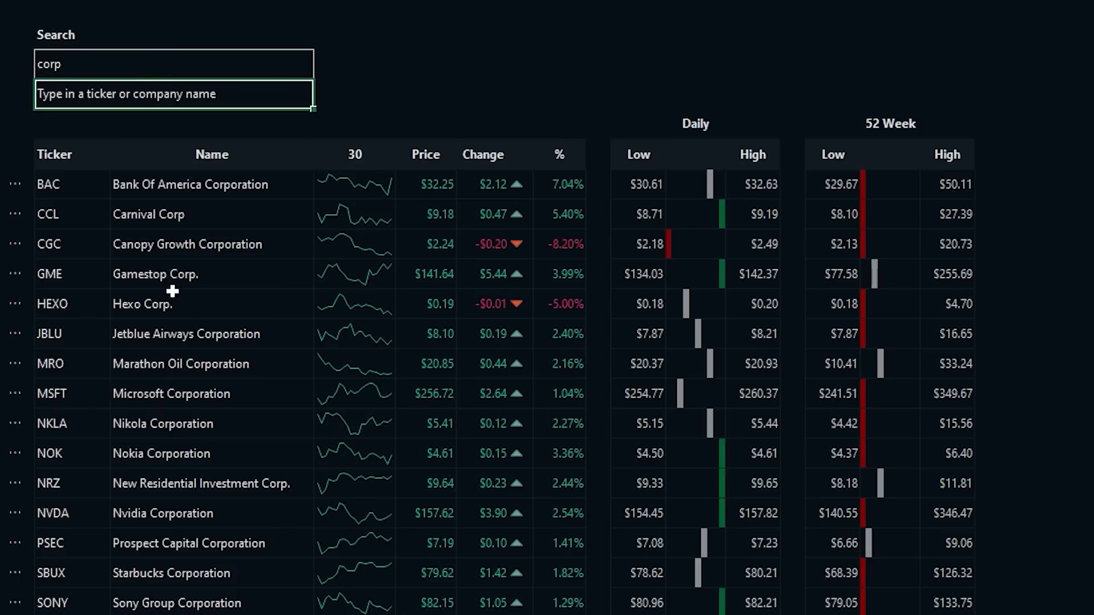
click(197, 183)
click(225, 281)
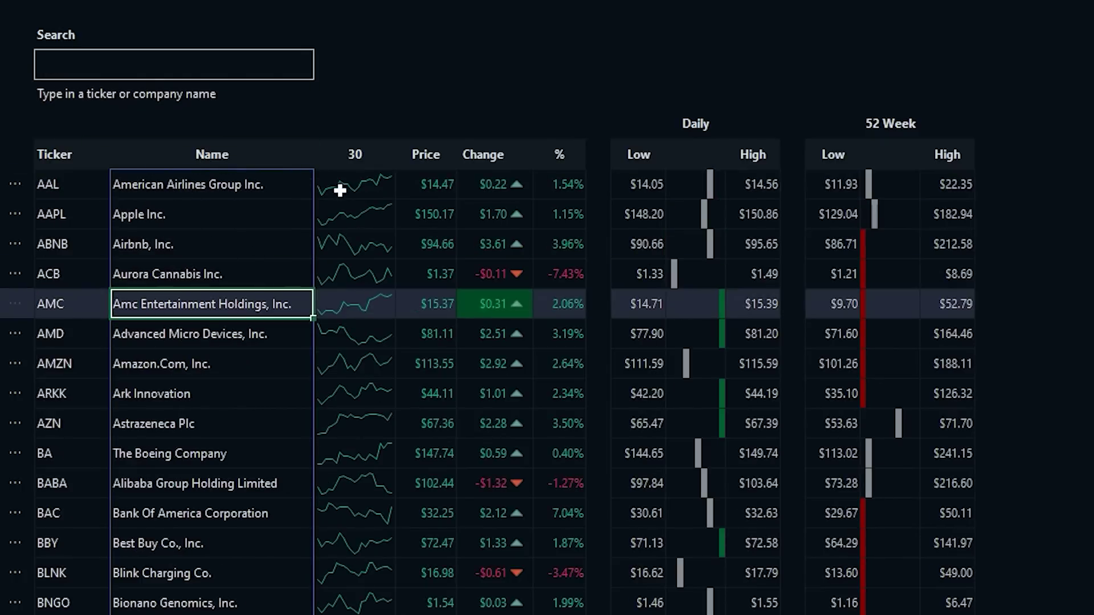
click(340, 185)
Step: Change the sparkline period to 7 days, then set it back to 30 days
click(368, 332)
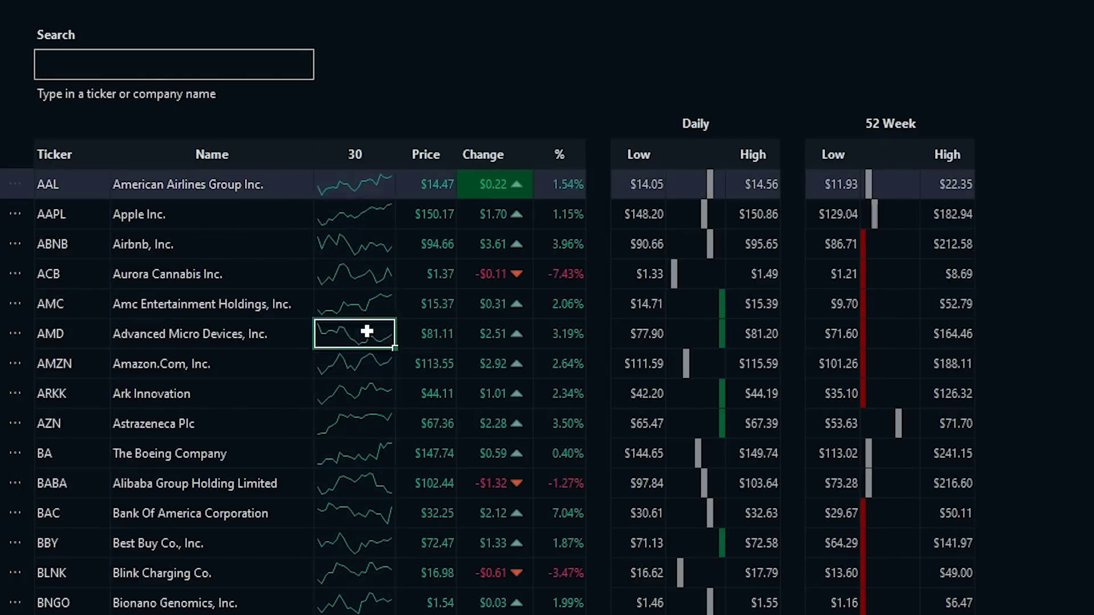
click(361, 188)
click(347, 163)
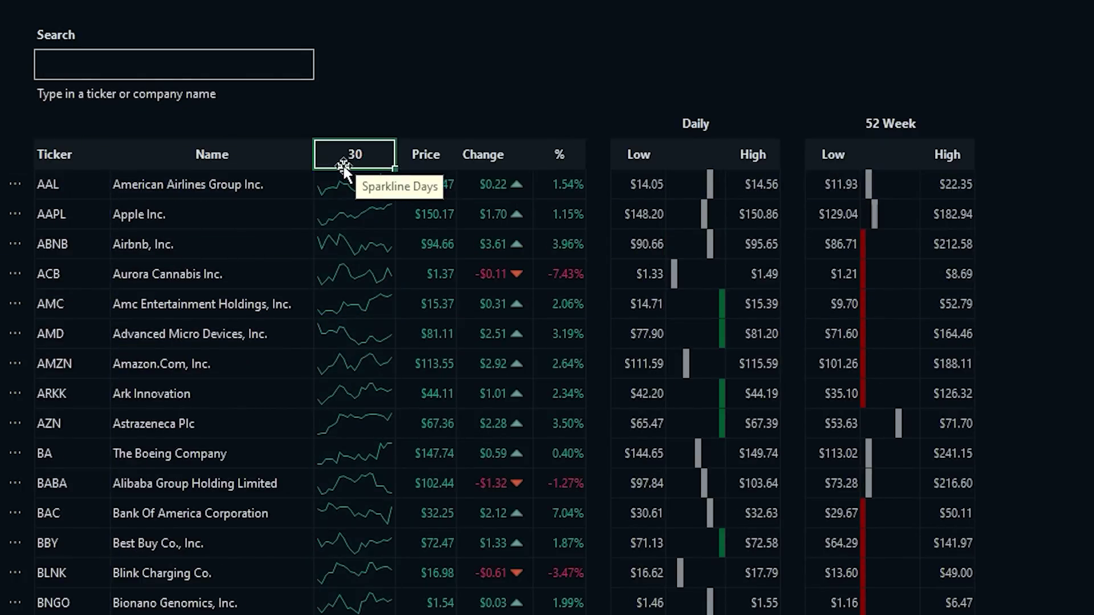
text(7)
key(Return)
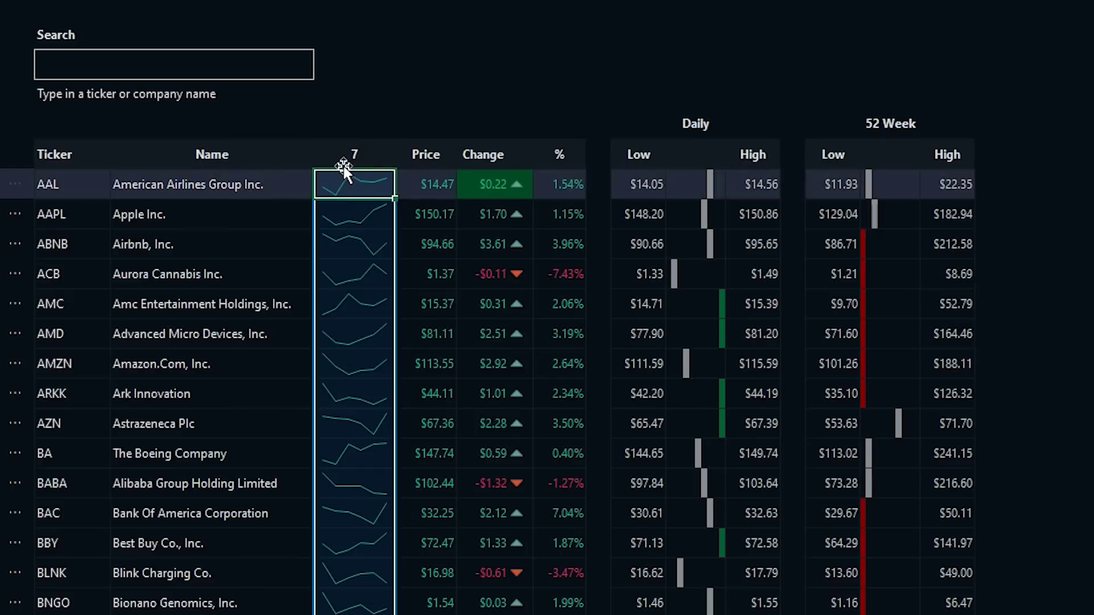
click(357, 152)
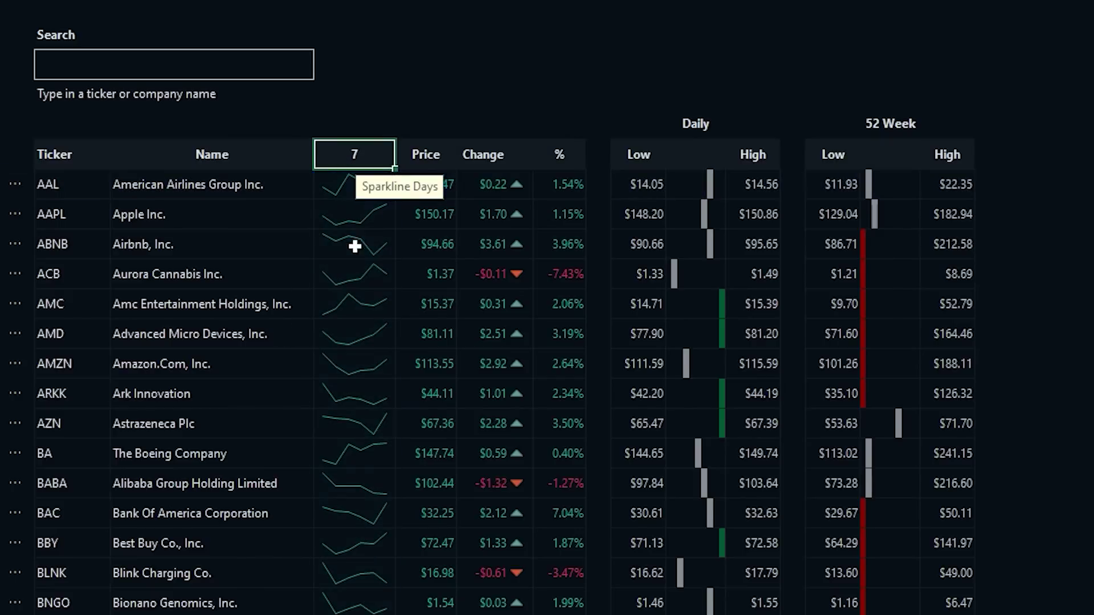
text(30)
click(638, 543)
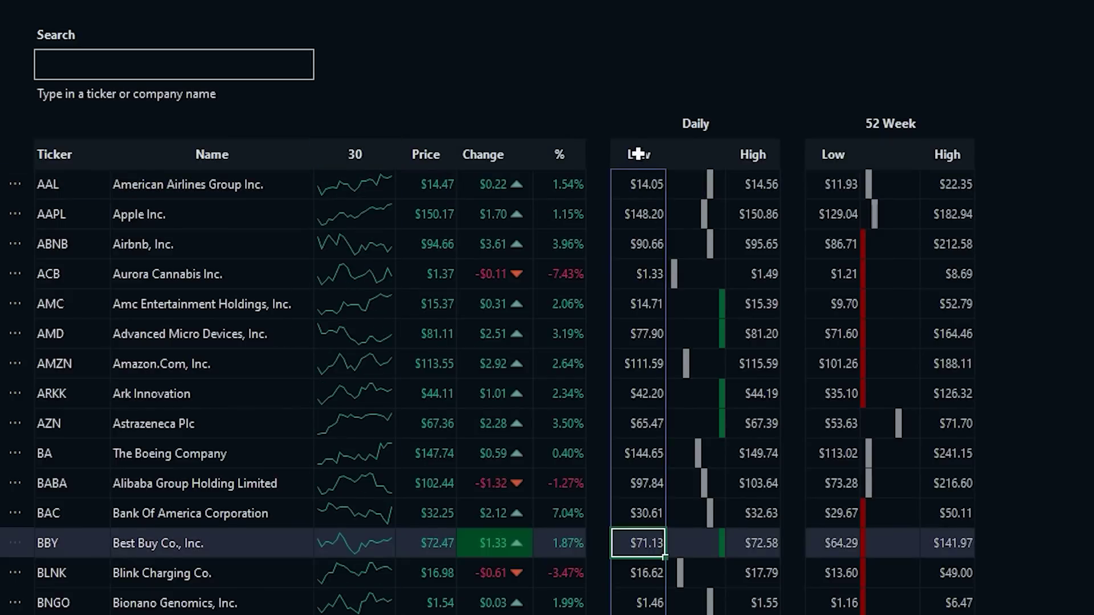
Step: Select the AMC and AMD daily highs and the 52-week values from ABNB down to BNGO
click(749, 153)
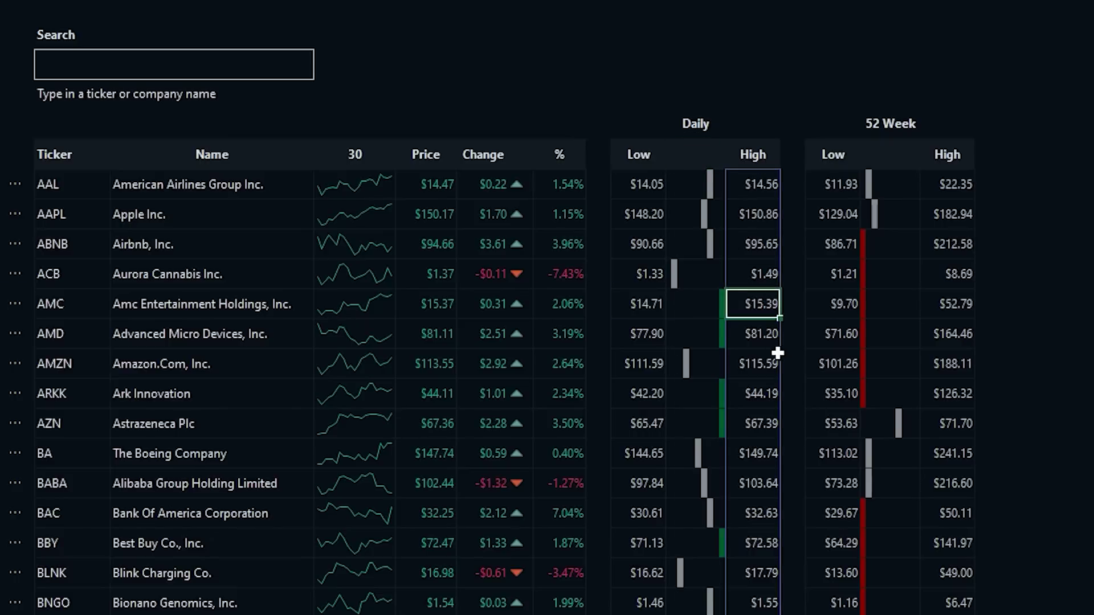
drag(759, 314, 759, 336)
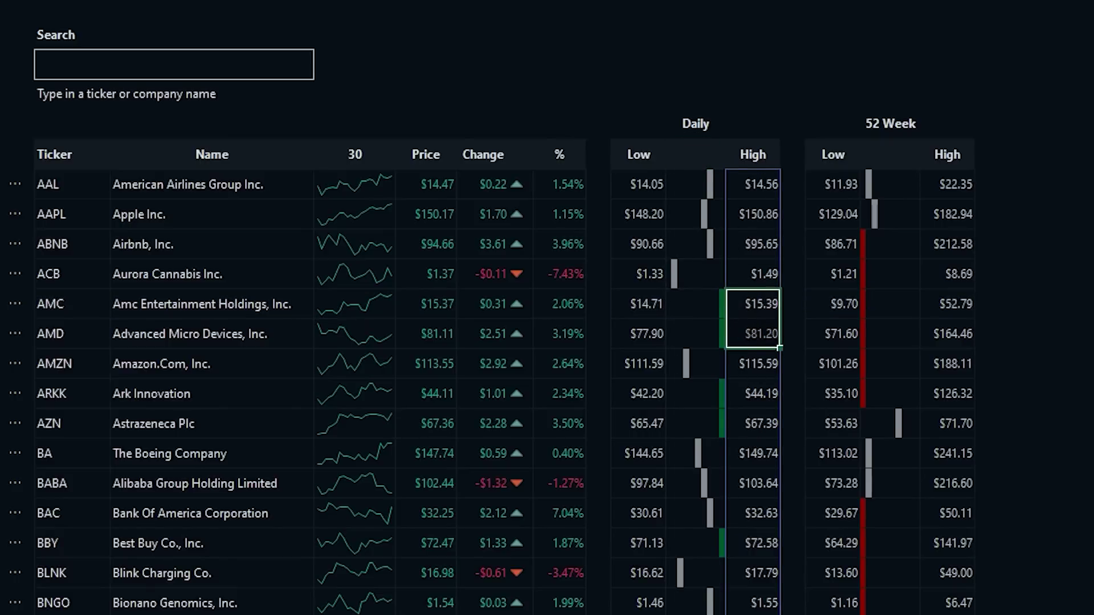
click(638, 155)
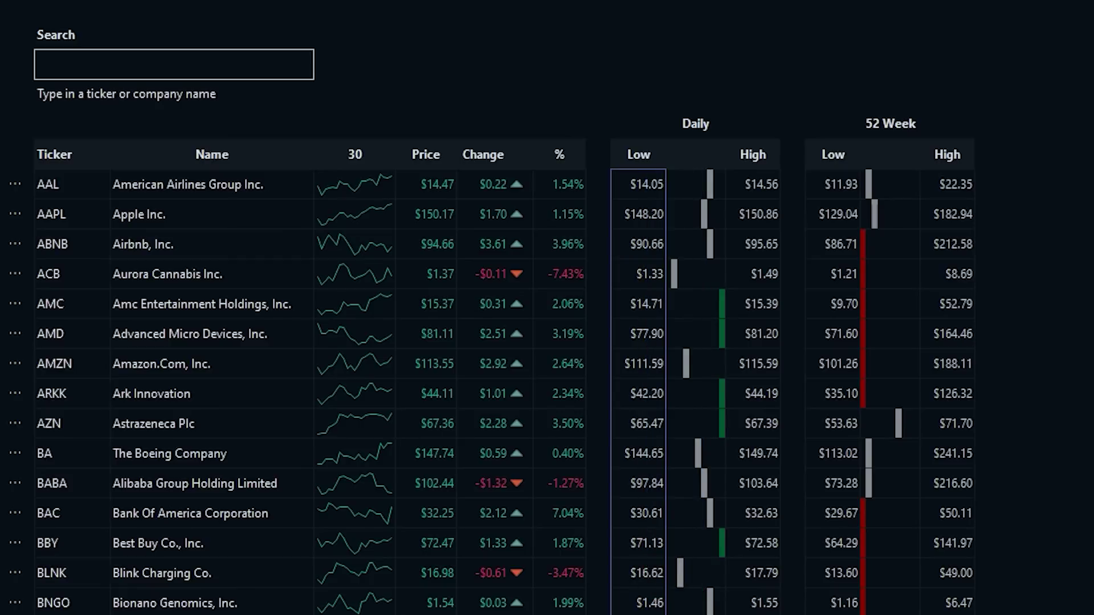
click(836, 245)
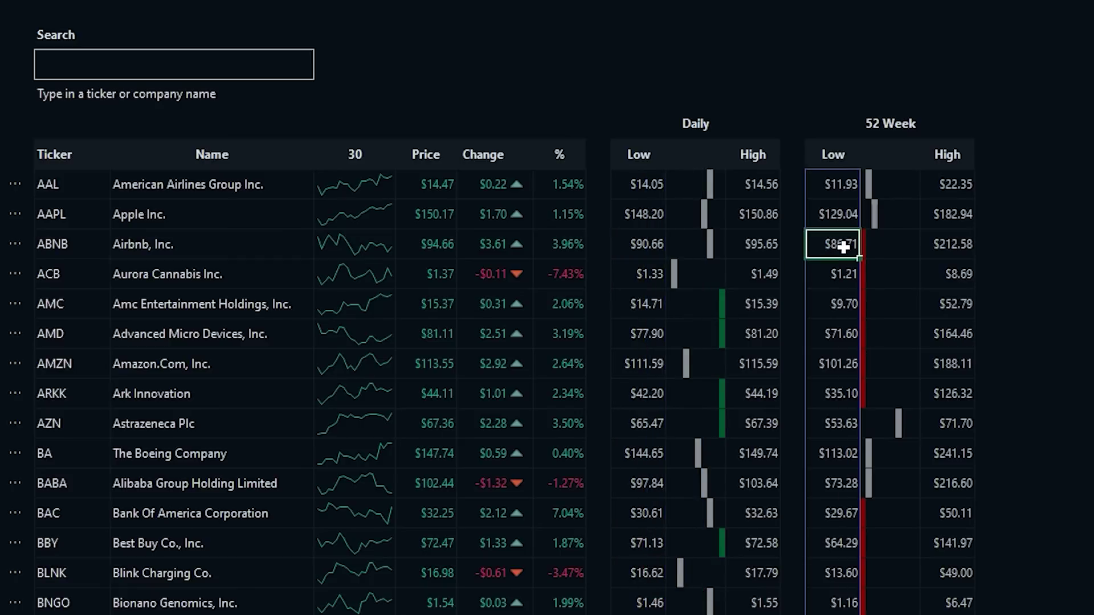
click(948, 182)
click(839, 241)
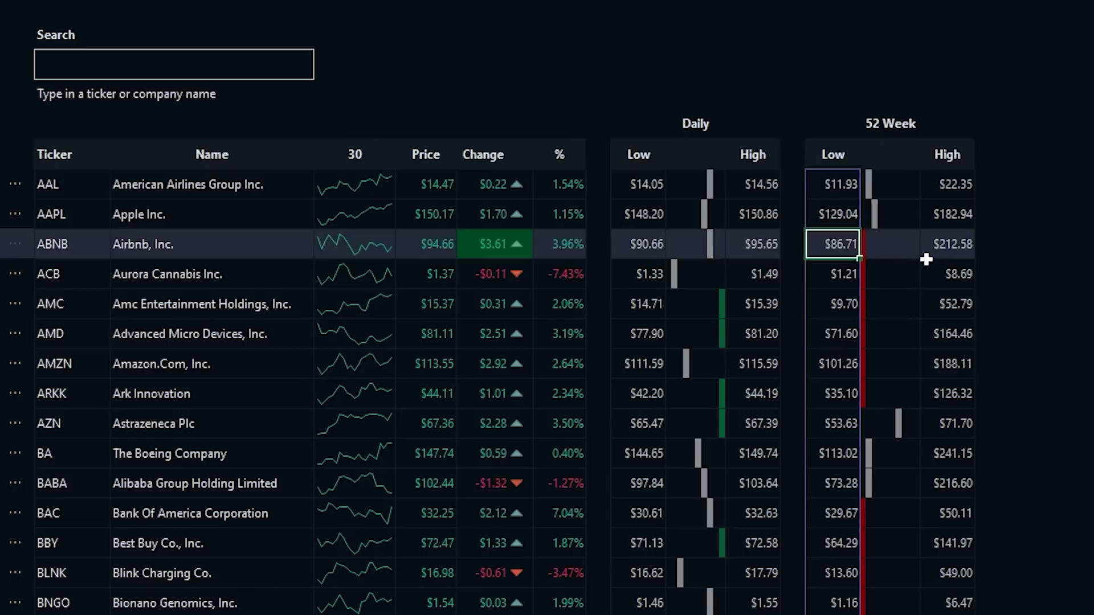
drag(833, 244, 838, 405)
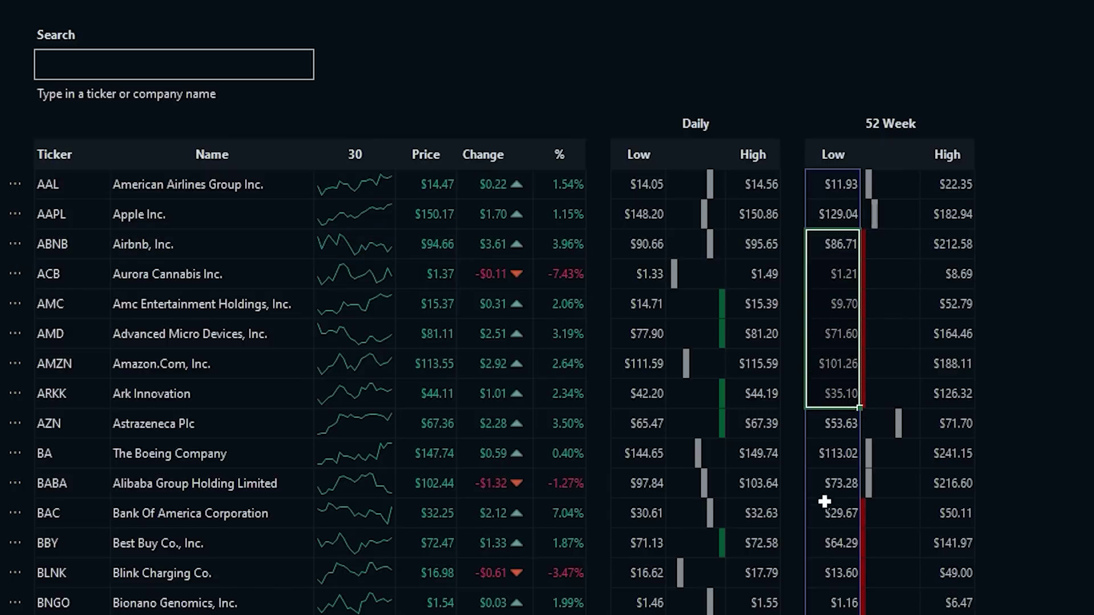
drag(830, 512, 963, 606)
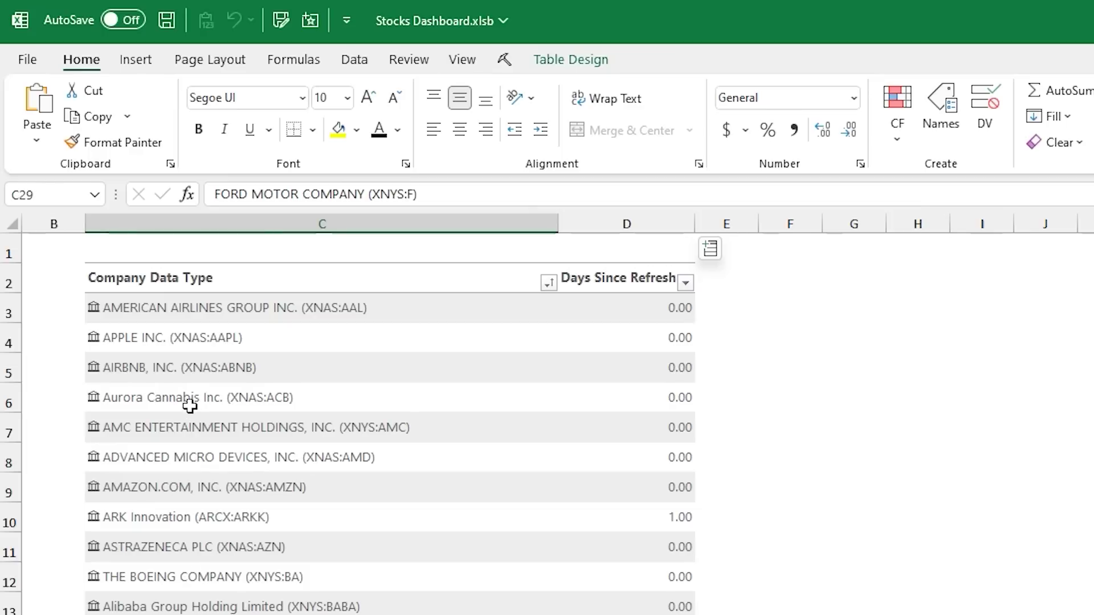
click(199, 309)
click(240, 457)
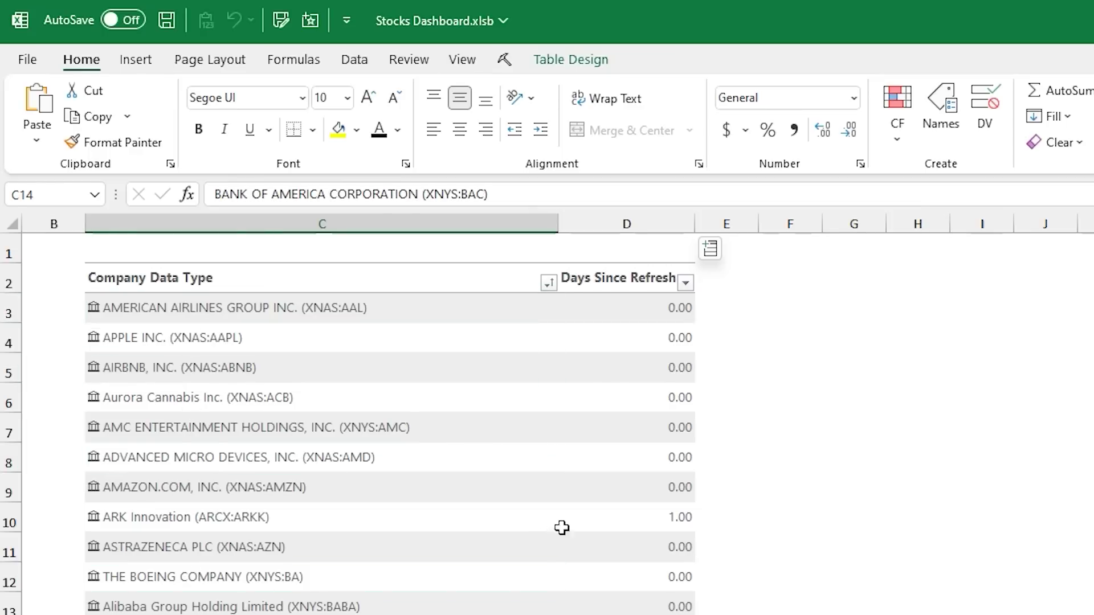
click(648, 489)
click(639, 575)
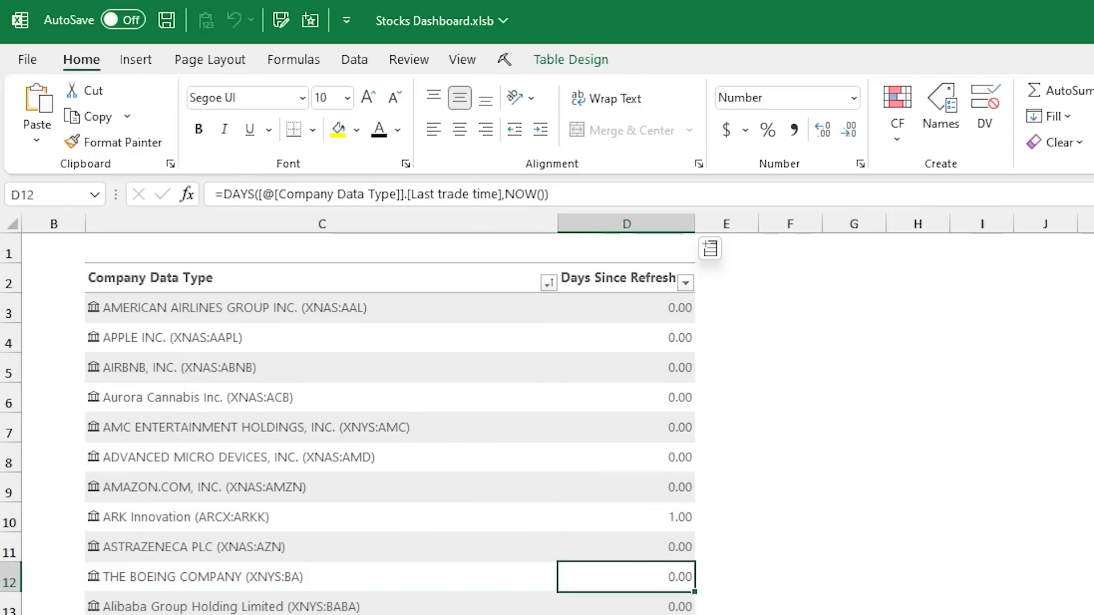
scroll(219, 509, down, 6)
click(219, 509)
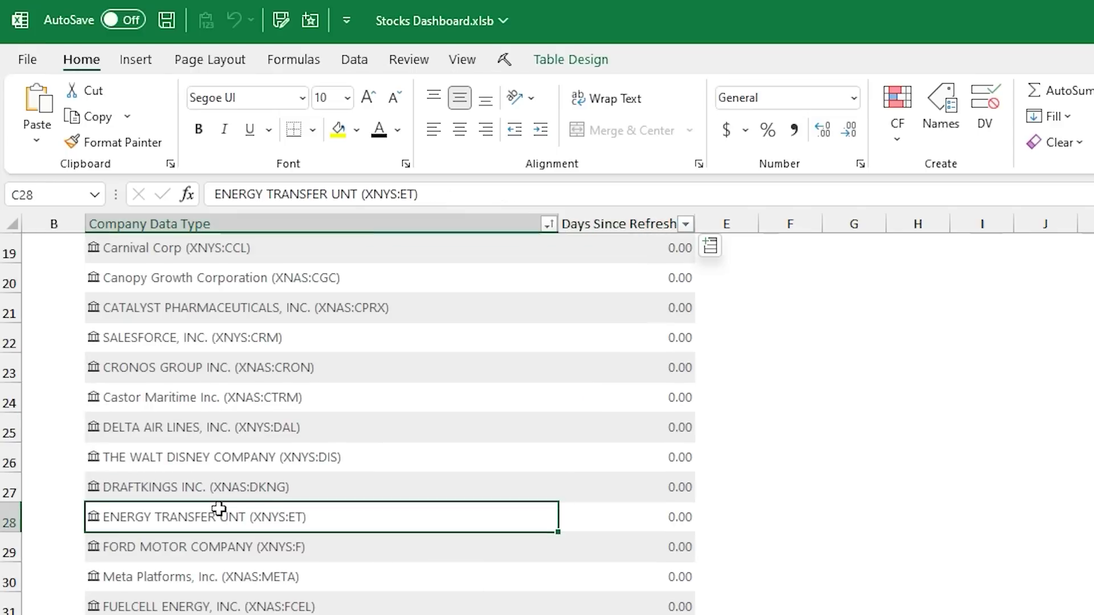
key(ctrl+Down)
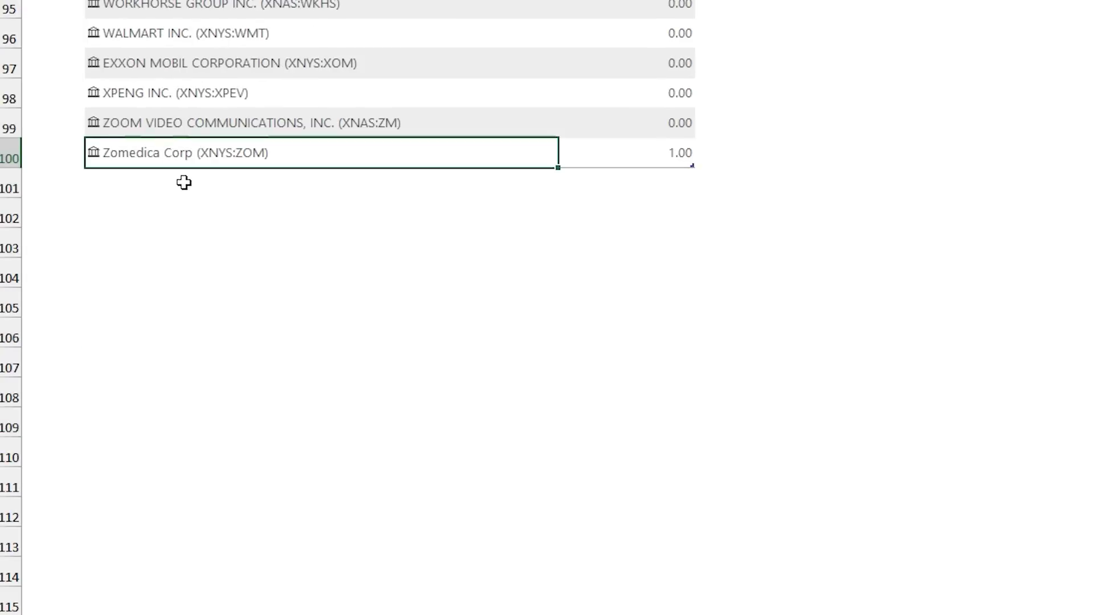
click(184, 182)
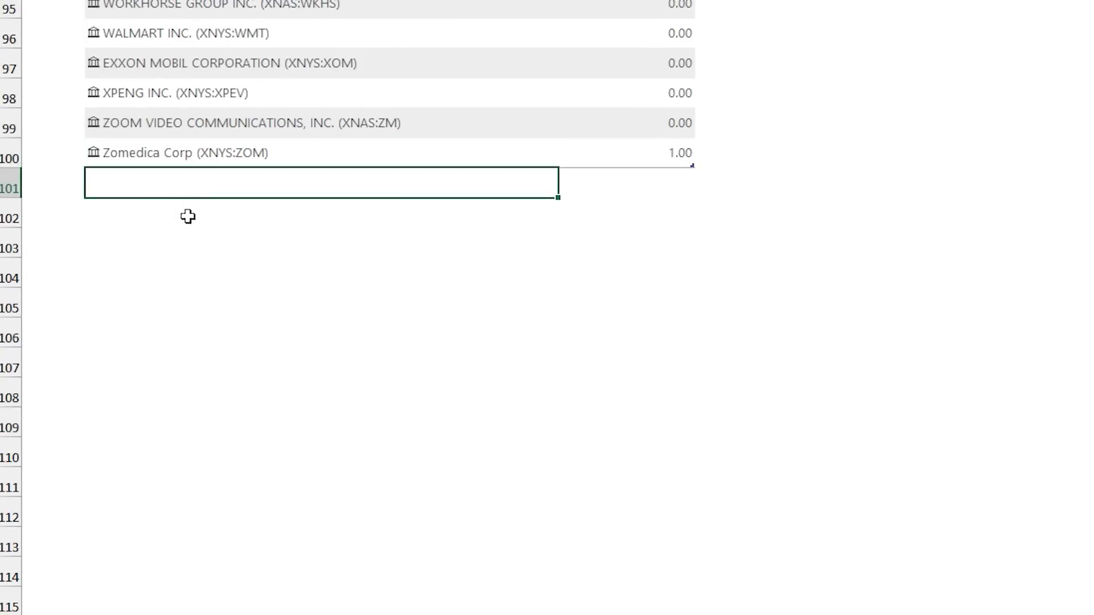
key(Return)
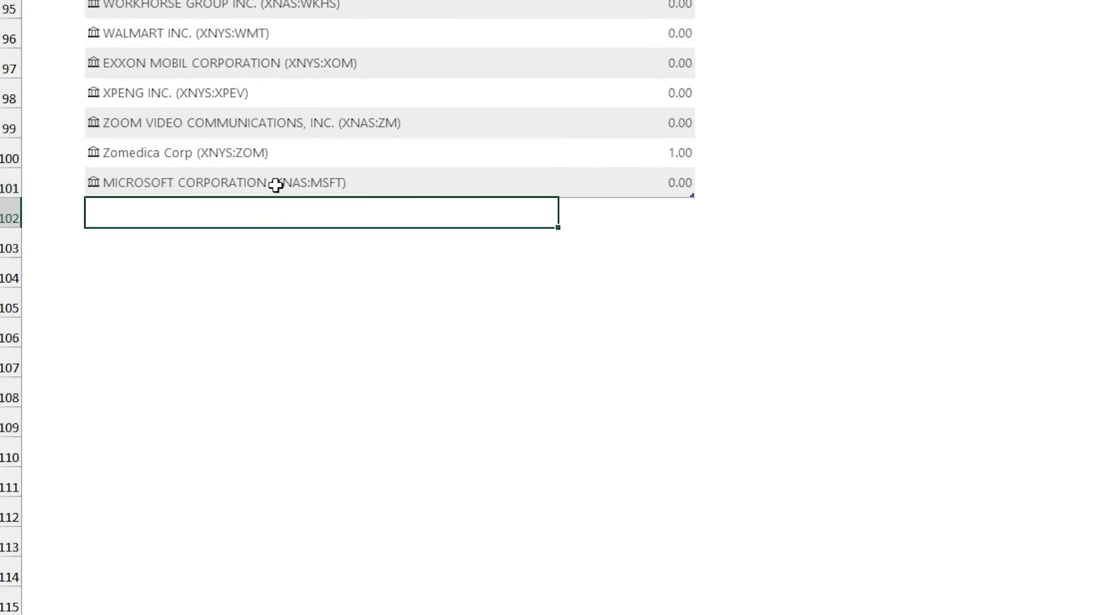
click(276, 184)
click(96, 185)
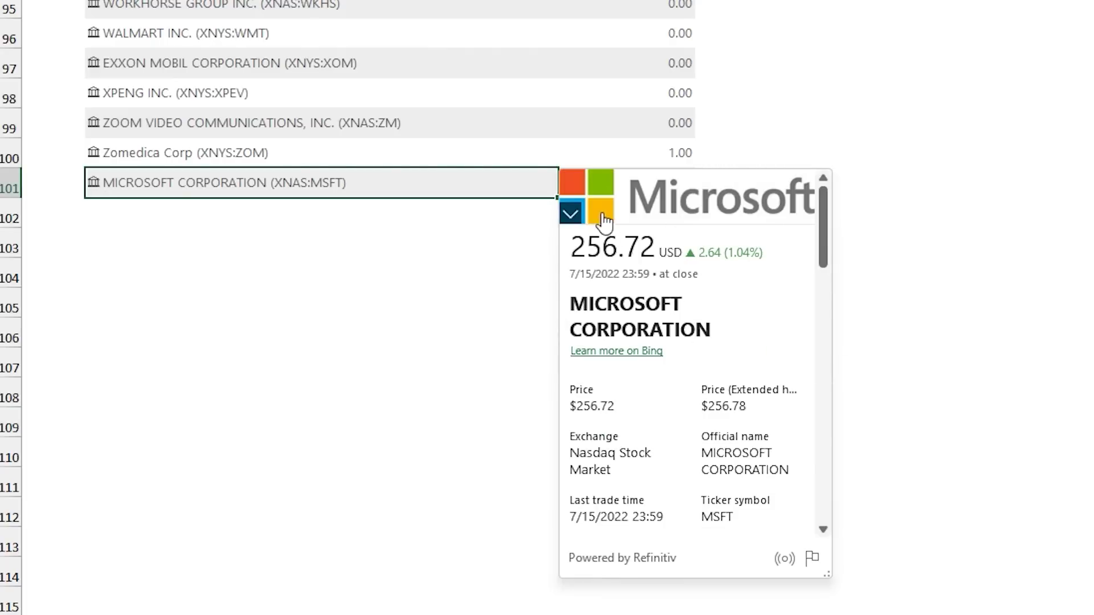
click(349, 188)
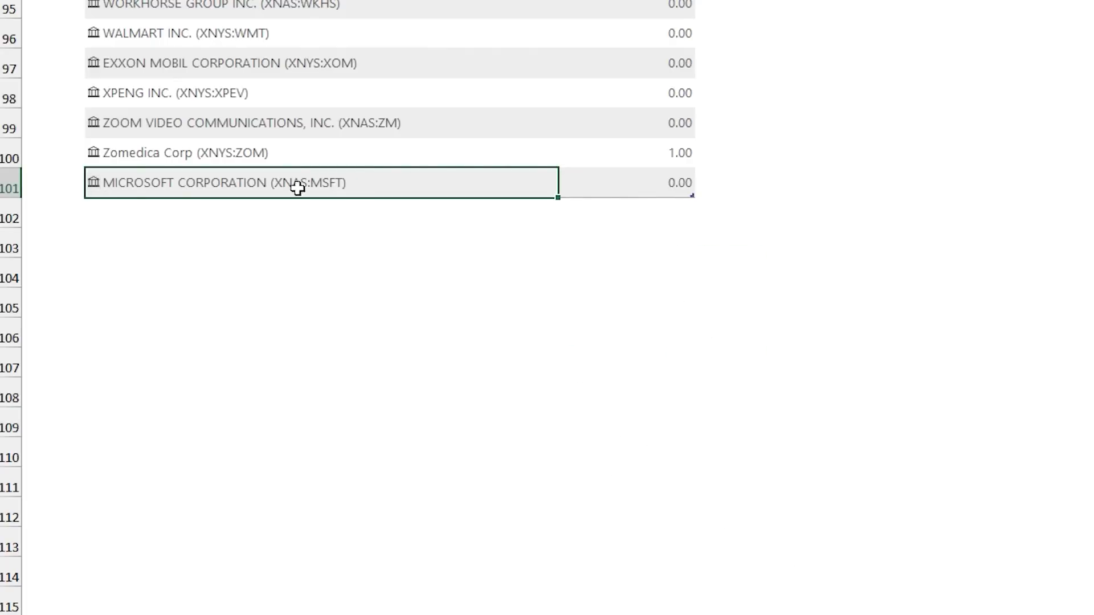
right_click(10, 183)
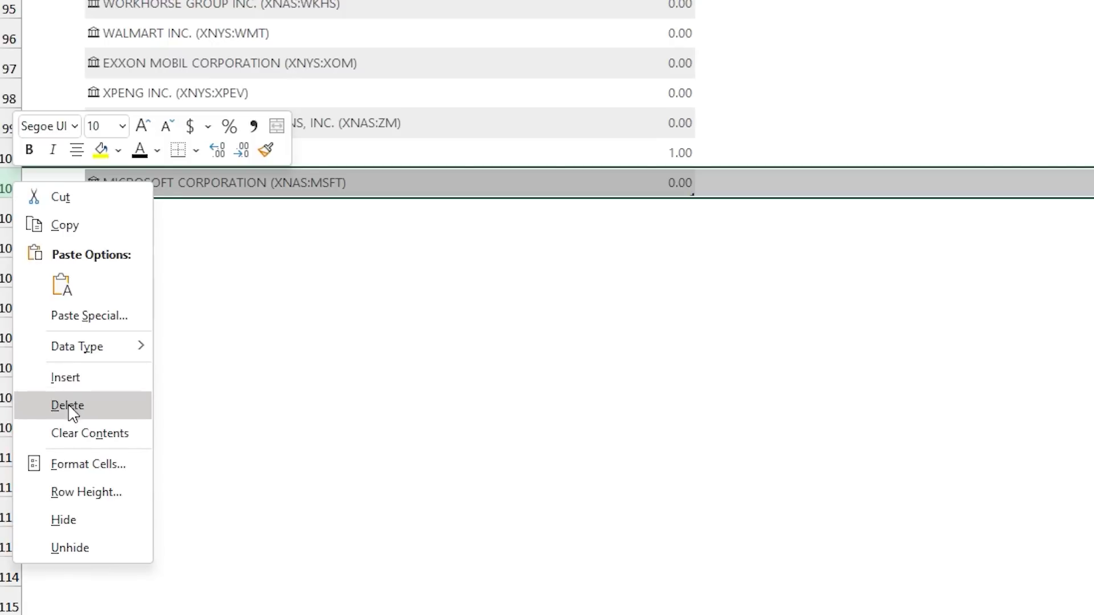
click(73, 399)
click(319, 112)
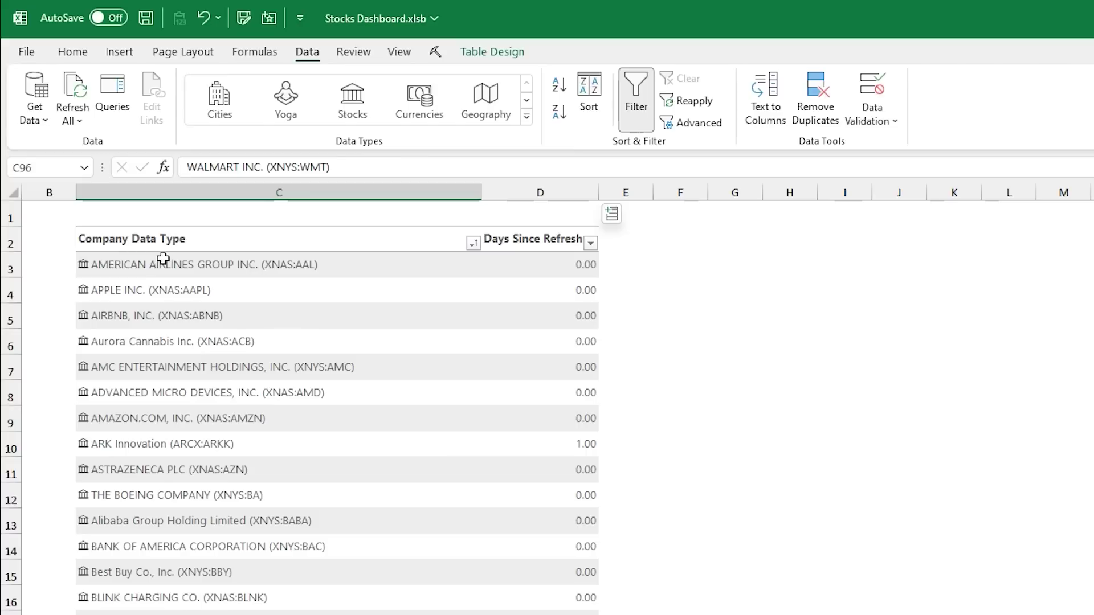
click(162, 263)
Step: Open Data Type Refresh Settings from the first company cell, refresh all, and expand the Stocks options
click(80, 121)
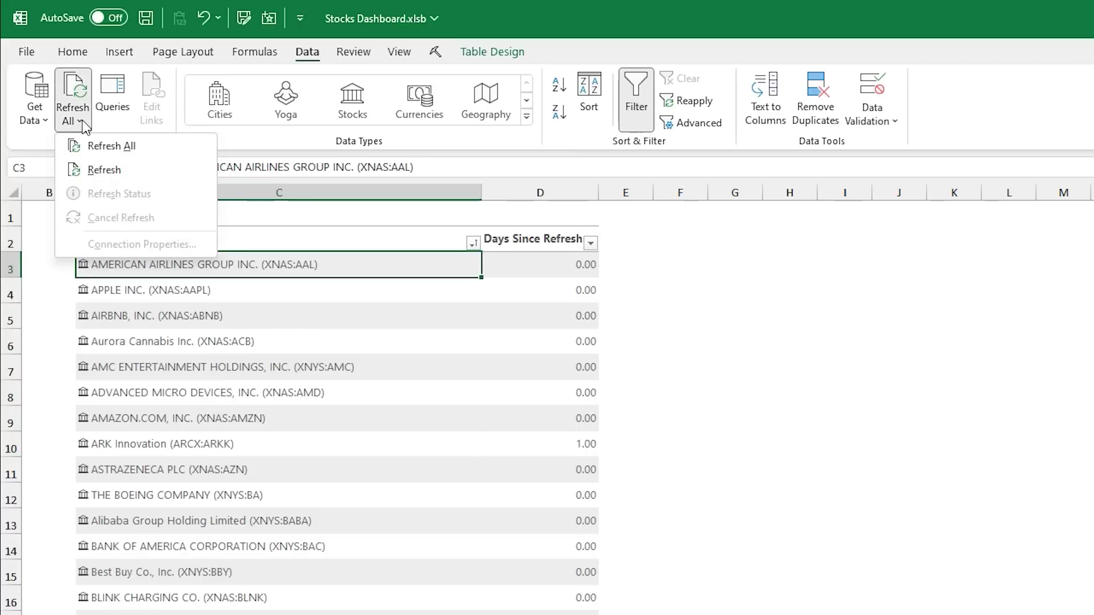
click(80, 122)
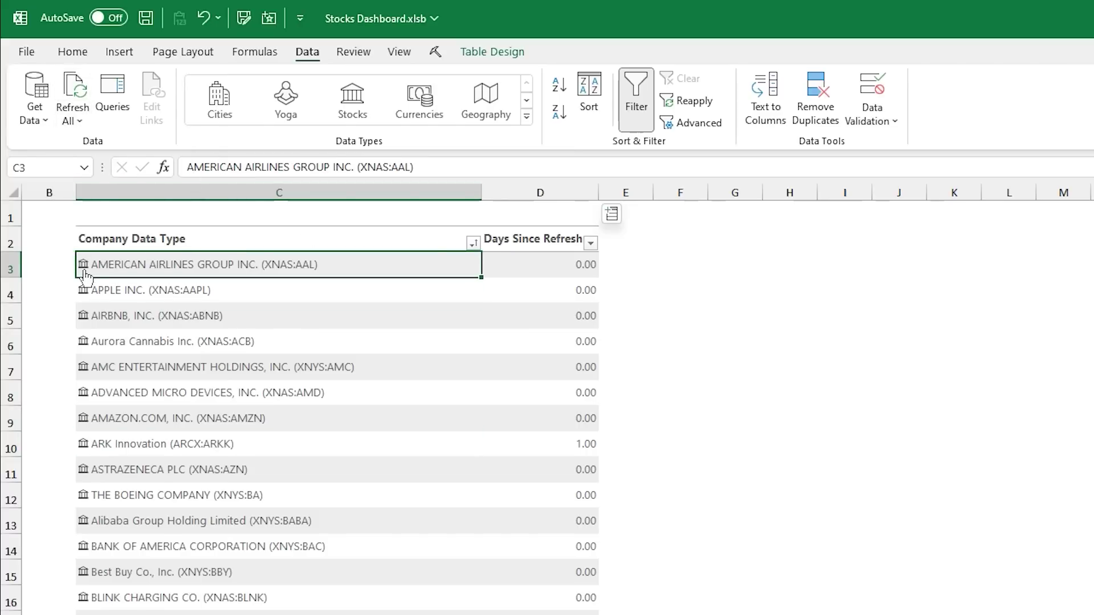
right_click(113, 267)
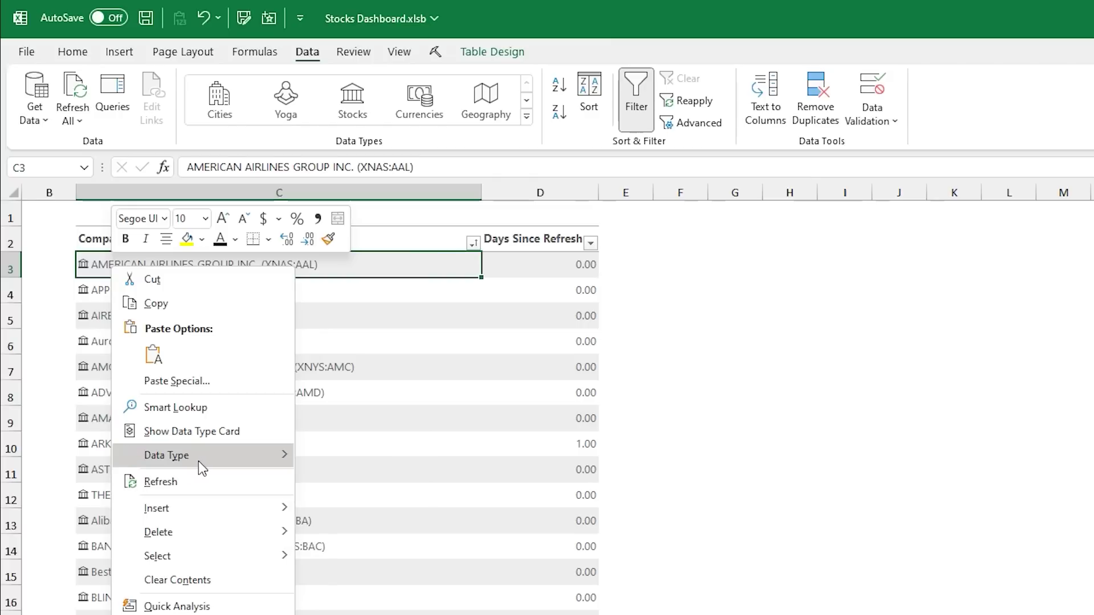
mouse_move(199, 463)
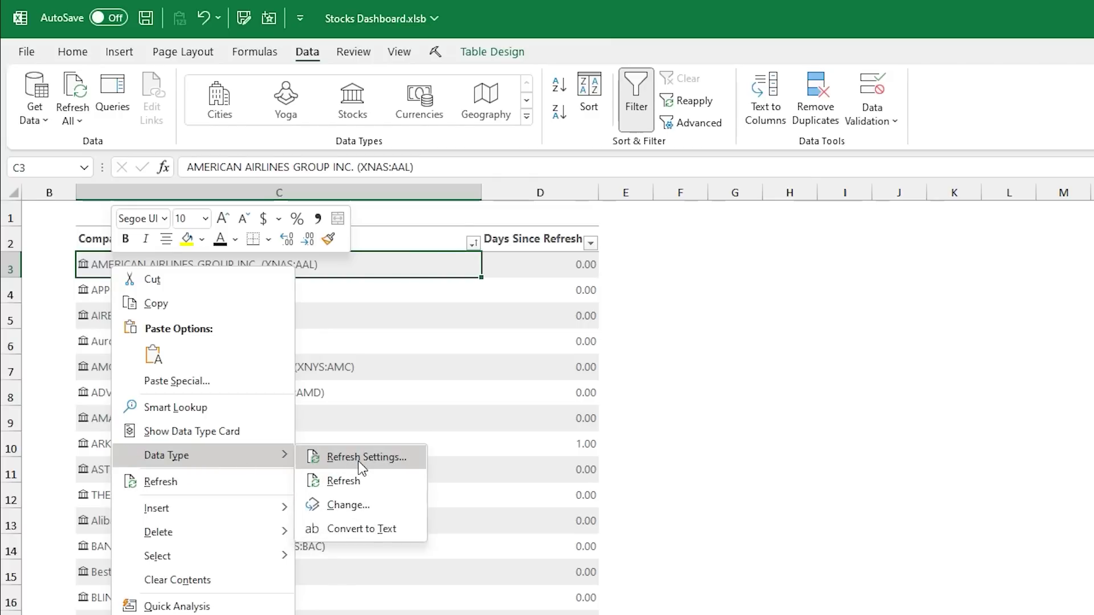
click(360, 461)
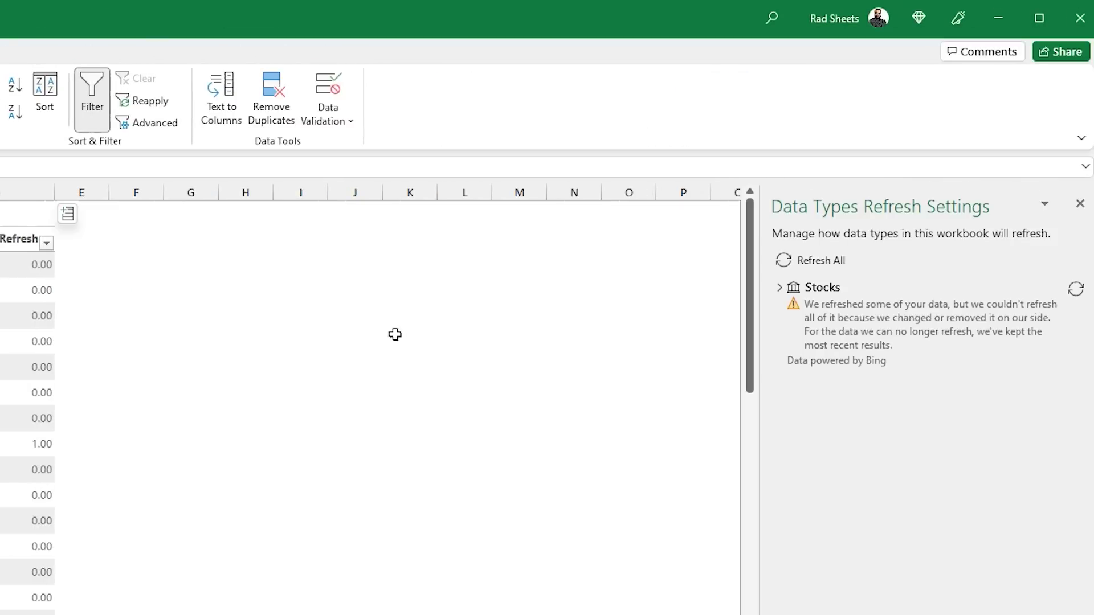
click(822, 266)
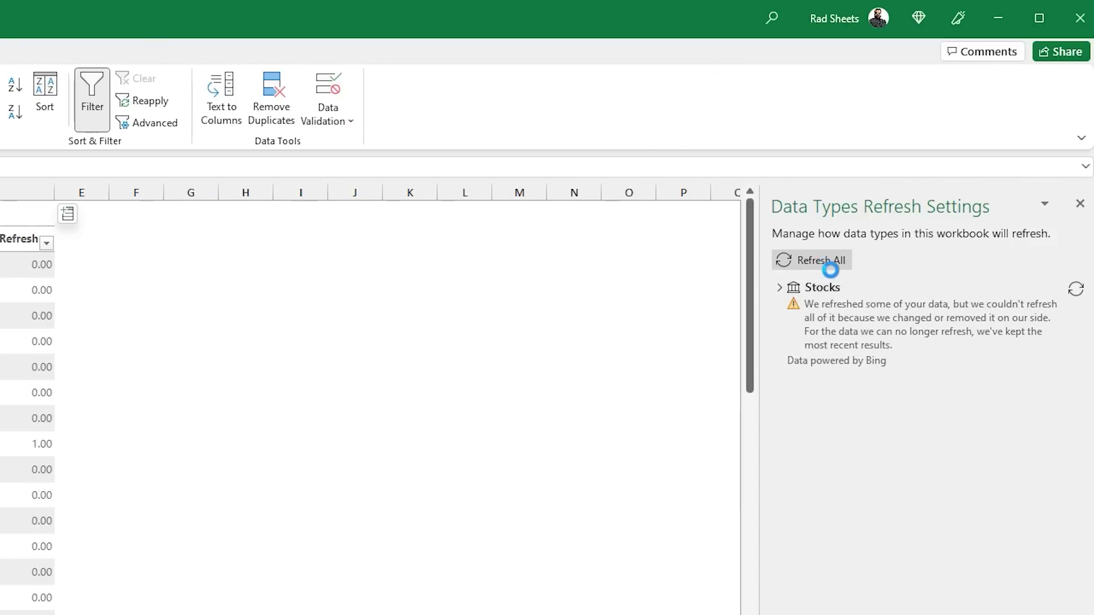
click(779, 292)
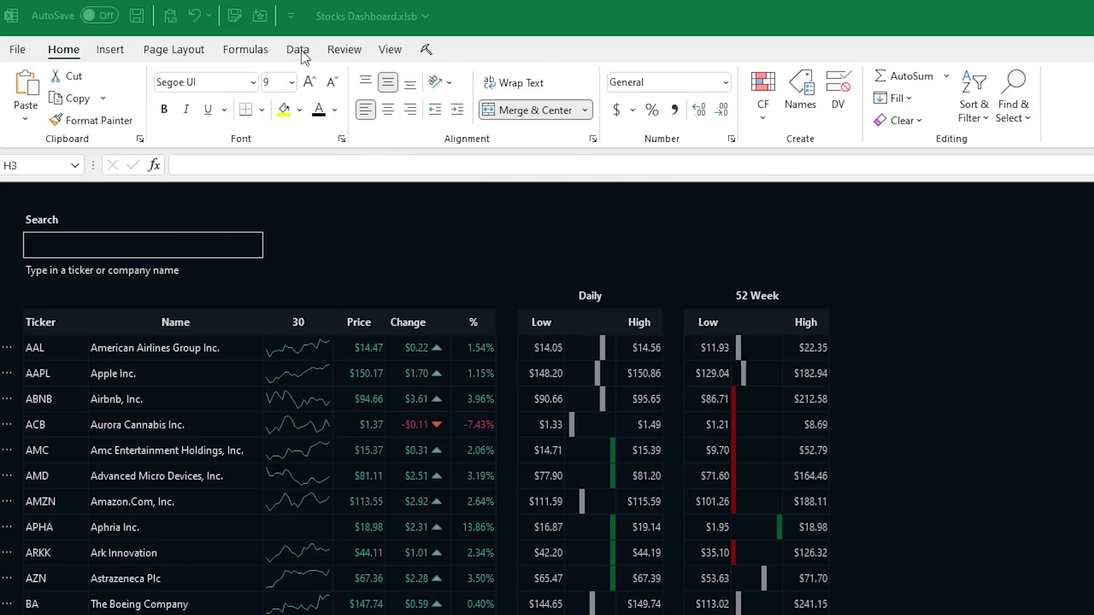
Step: Run Refresh All from the Data tab and dismiss the refresh warning
click(299, 50)
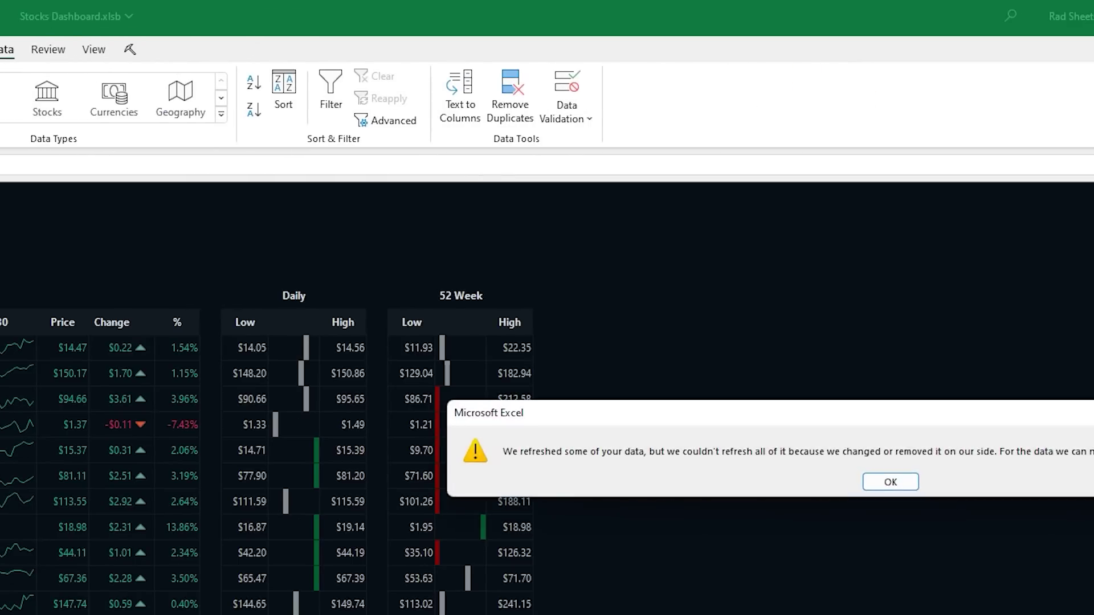
drag(667, 424, 290, 389)
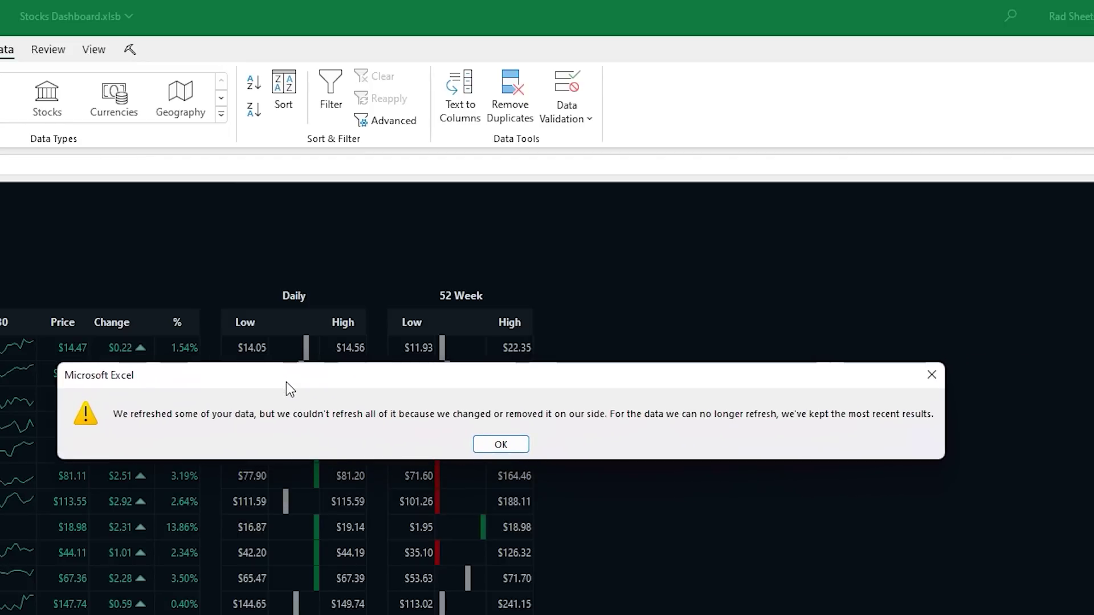
click(505, 445)
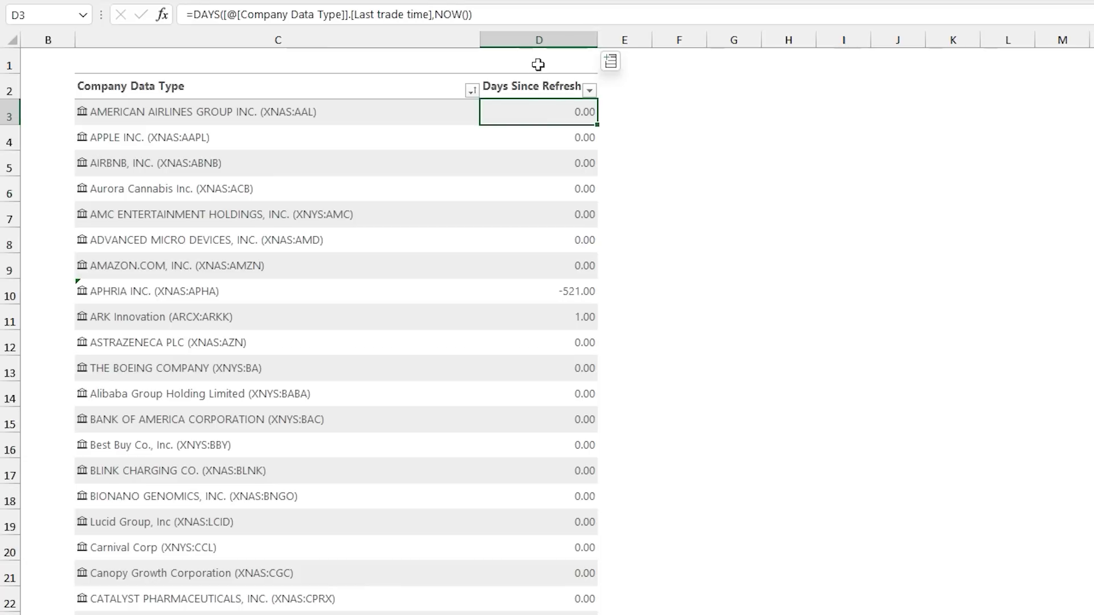
Step: Locate the APHRIA INC. record and view why it cannot refresh
click(535, 75)
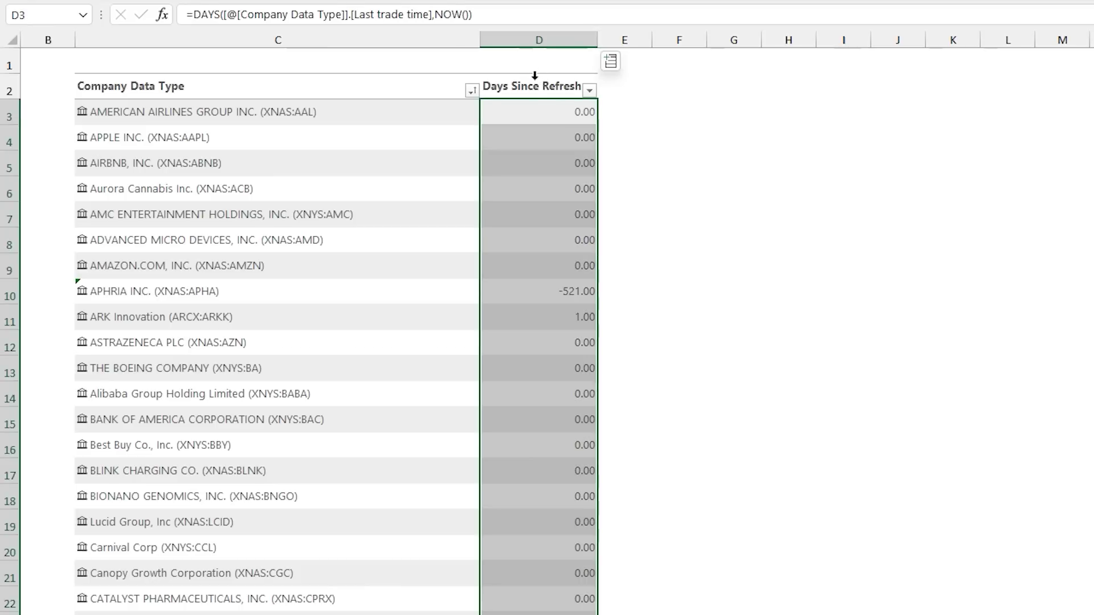
click(563, 288)
click(127, 294)
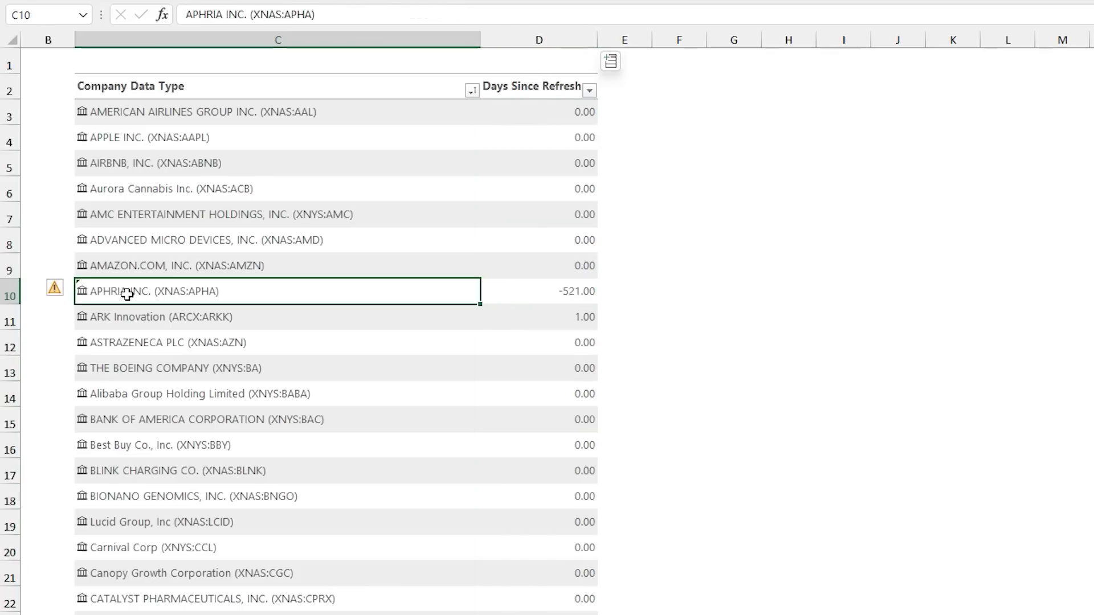
click(54, 290)
click(54, 292)
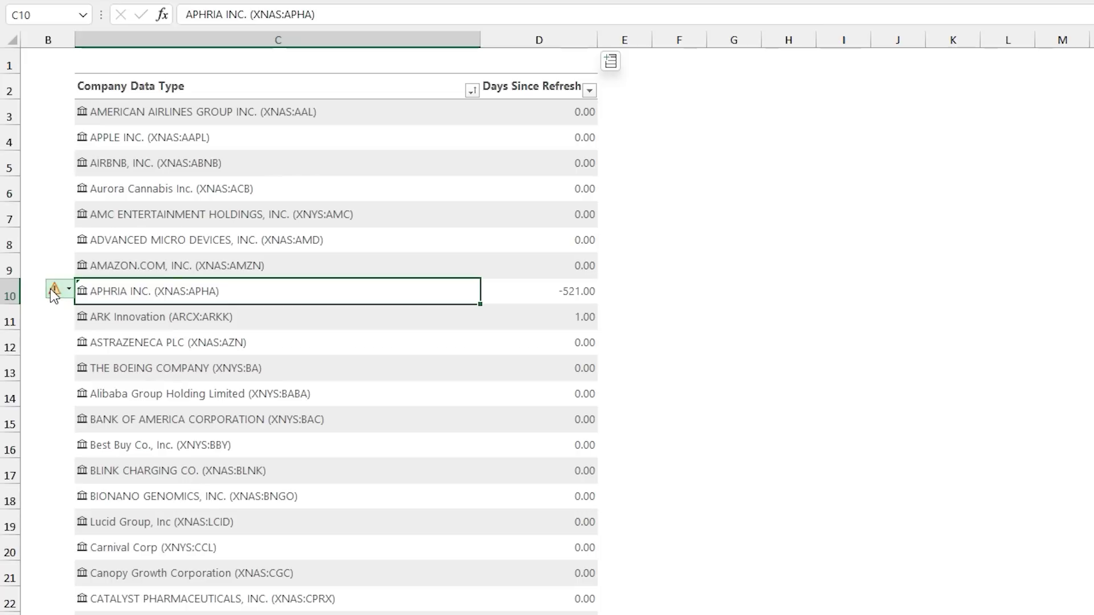
click(513, 295)
click(276, 297)
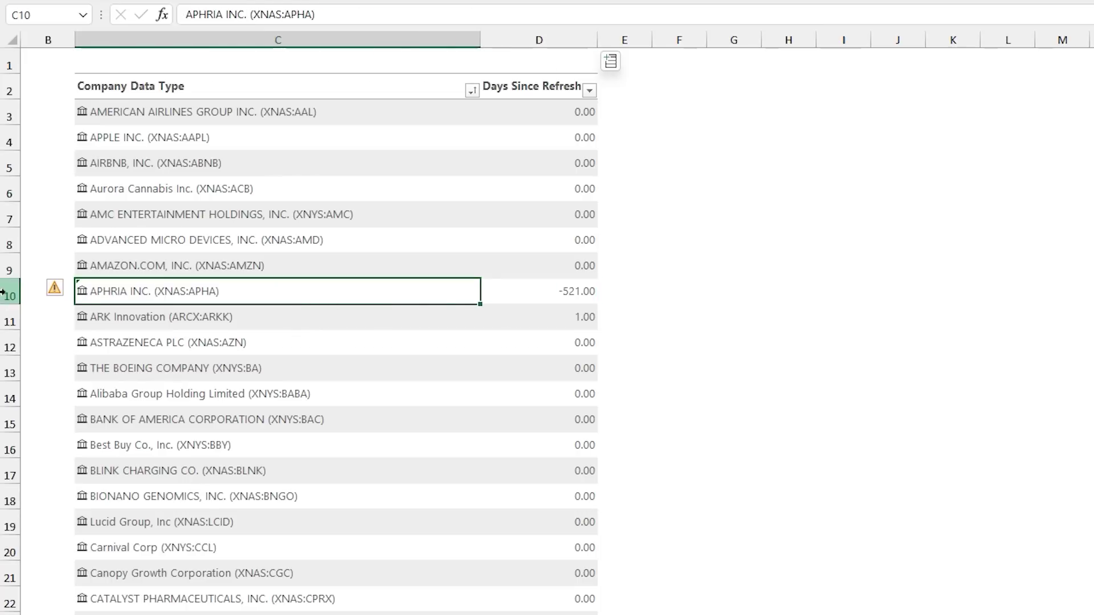
Step: Delete row 10 holding the stale APHRIA INC. record
click(37, 293)
click(11, 294)
right_click(12, 297)
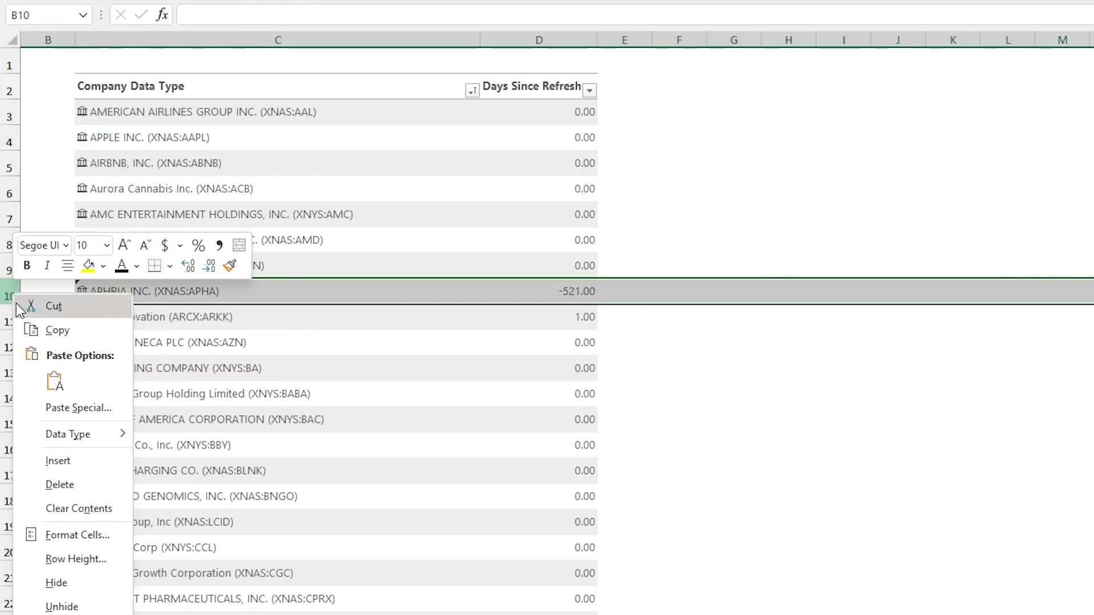
click(62, 485)
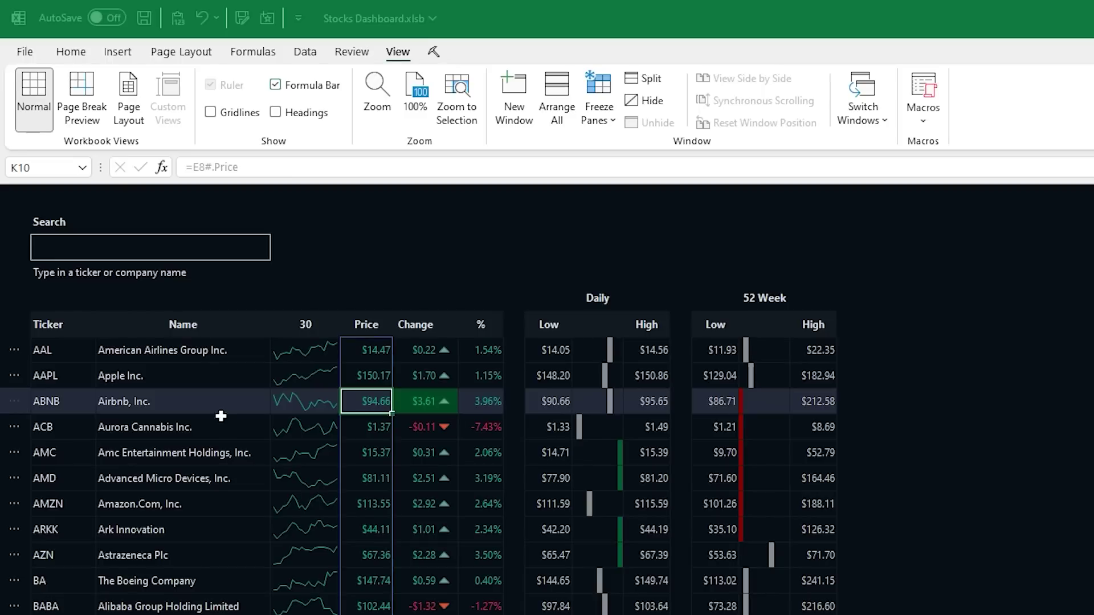
Step: Inspect the AMZN name and price cells and the ABNB daily-low bar formula
click(241, 503)
click(373, 504)
click(577, 401)
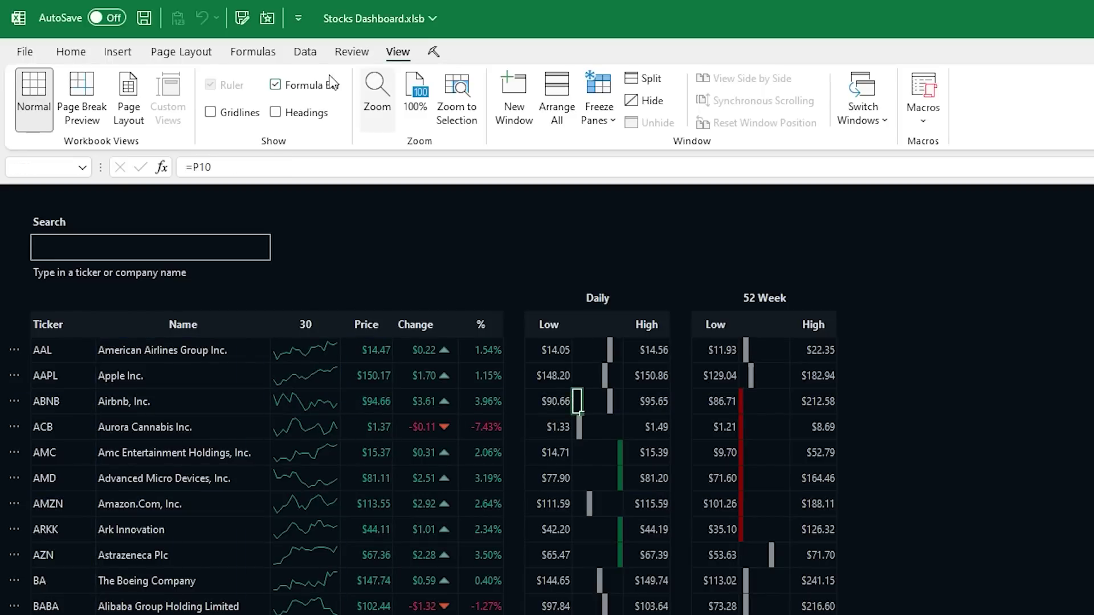
Step: Turn on row and column headings and inspect the bar formulas in X8 and S8
click(287, 114)
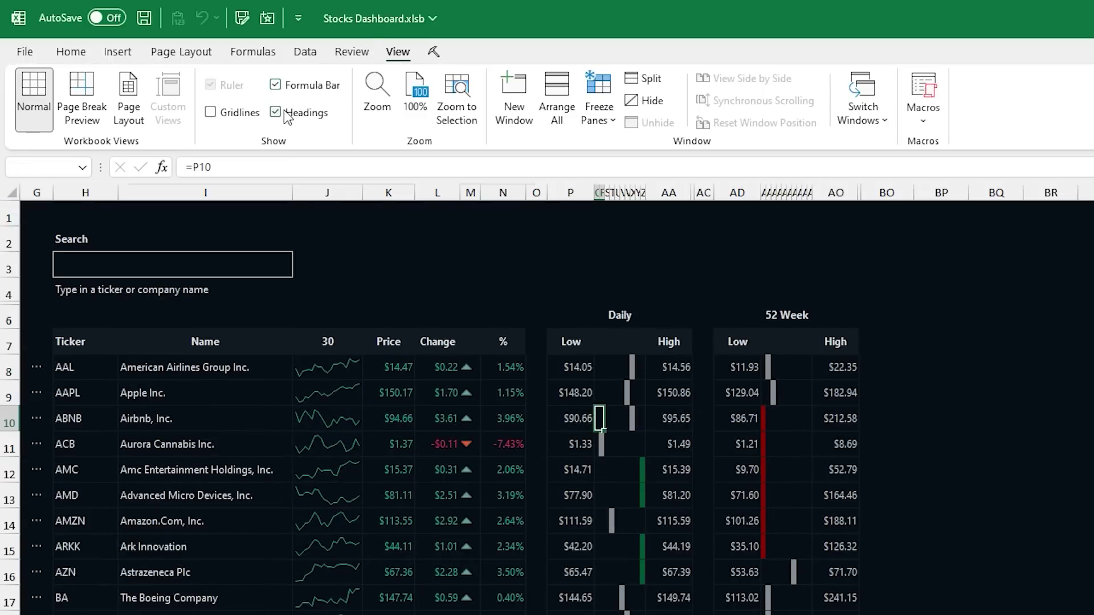
click(632, 367)
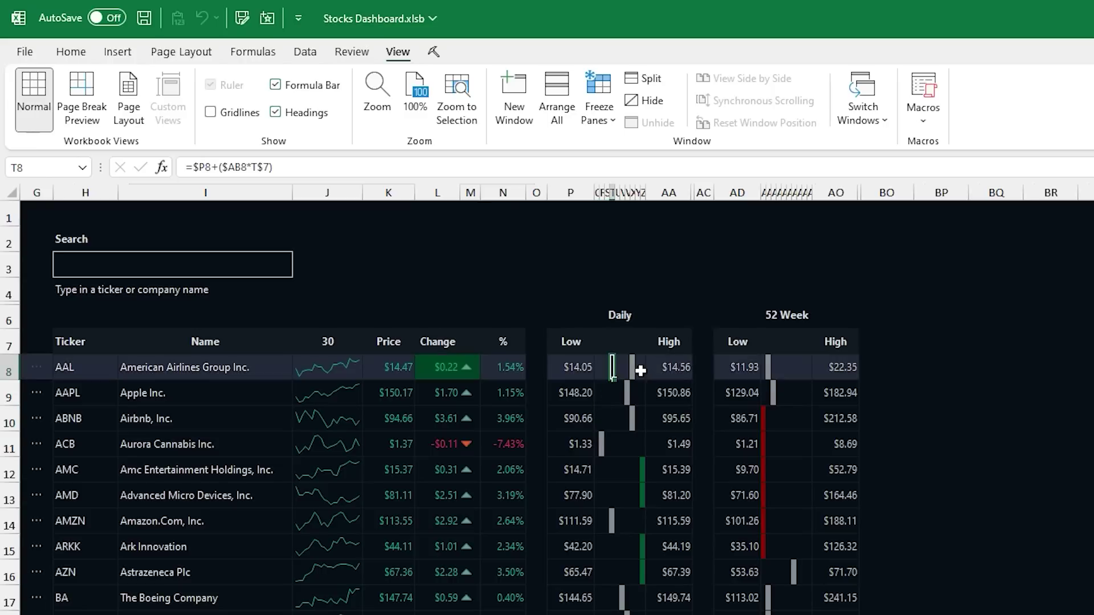
click(606, 367)
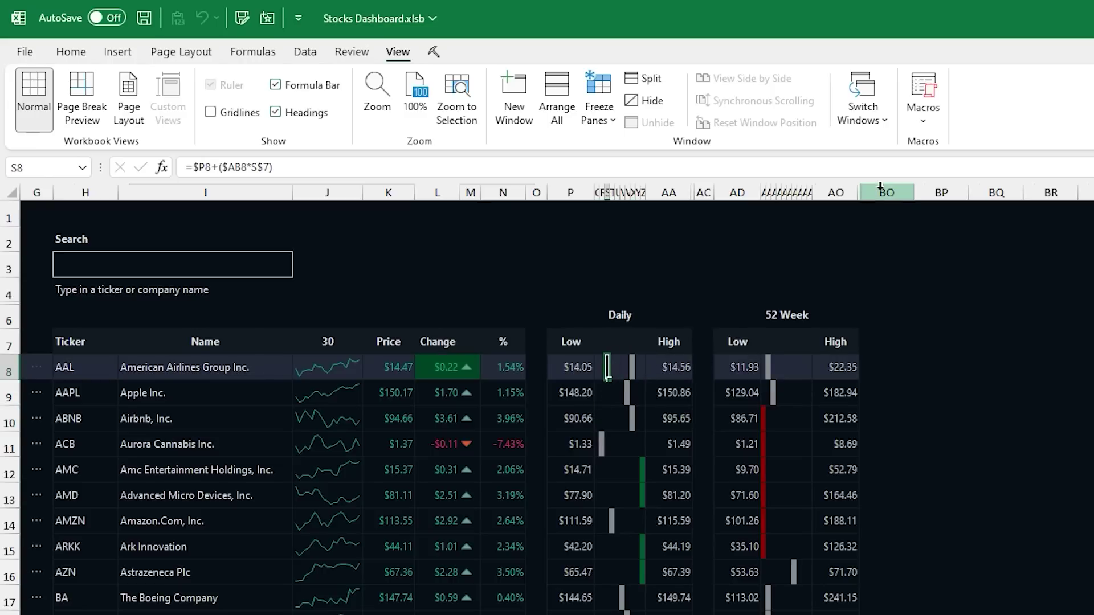
Step: Unhide columns AO–BO and inspect row 8's STOCKHISTORY price history feeding the AAL sparkline
drag(884, 193, 837, 192)
right_click(845, 194)
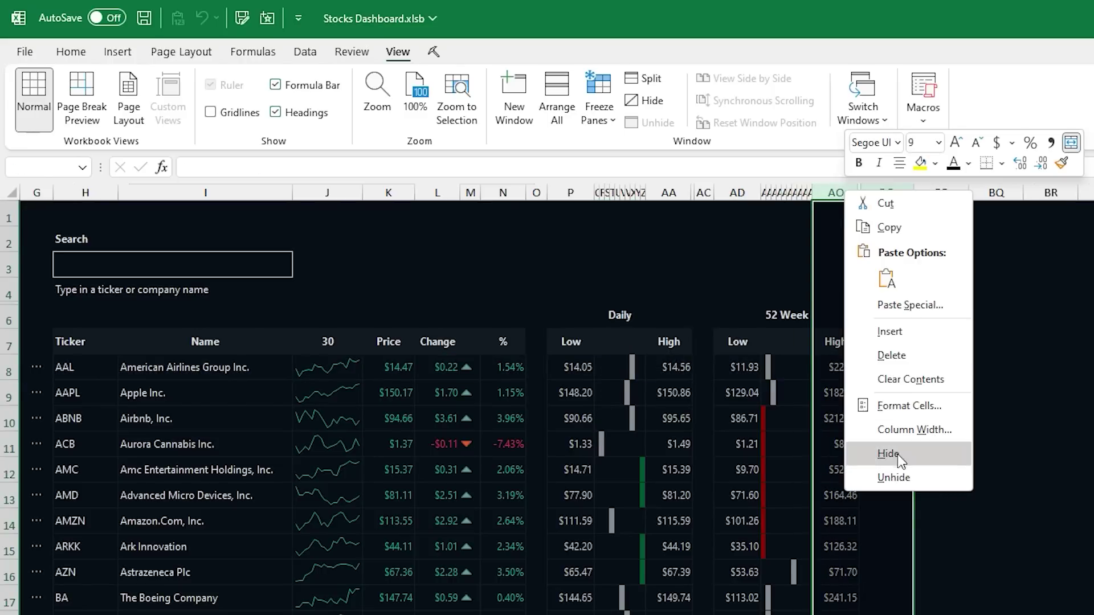
click(908, 478)
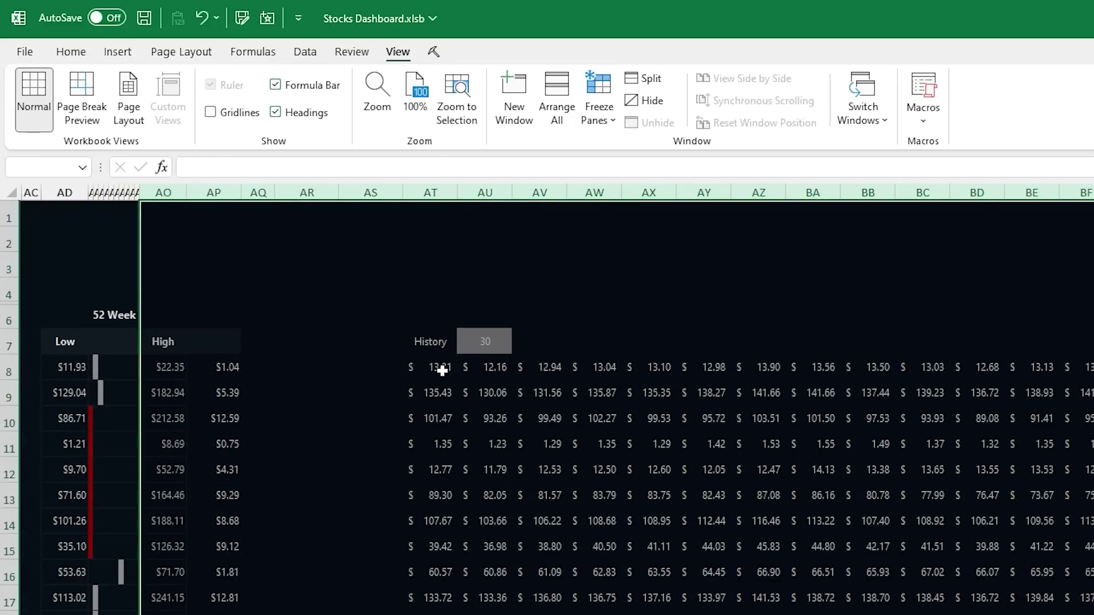
click(442, 371)
key(Right)
key(Right)
key(Right)
key(Right)
key(Right)
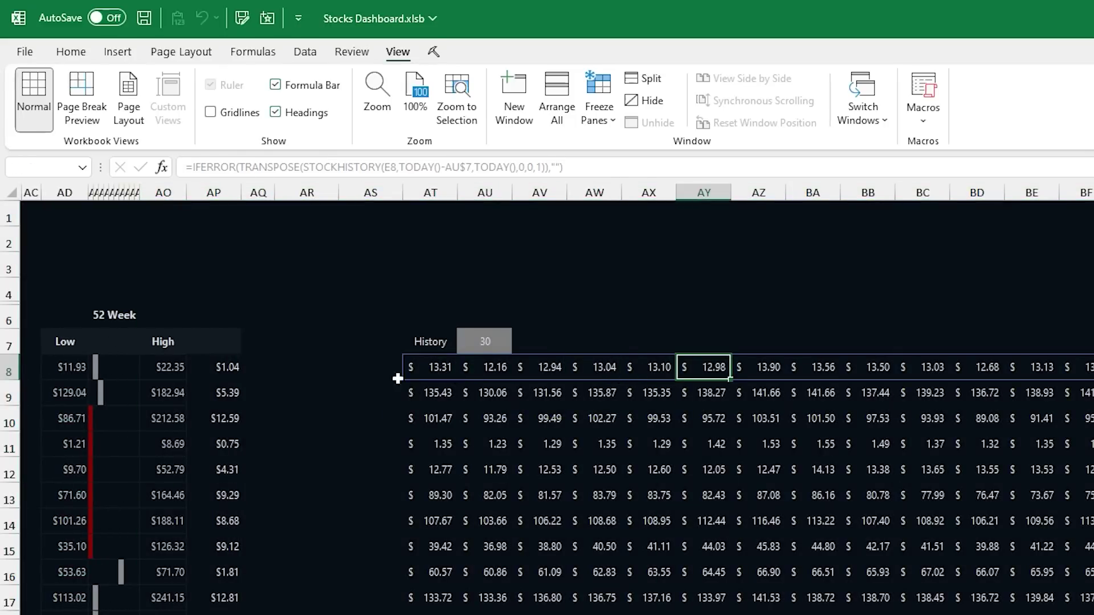
drag(254, 371, 361, 378)
click(323, 366)
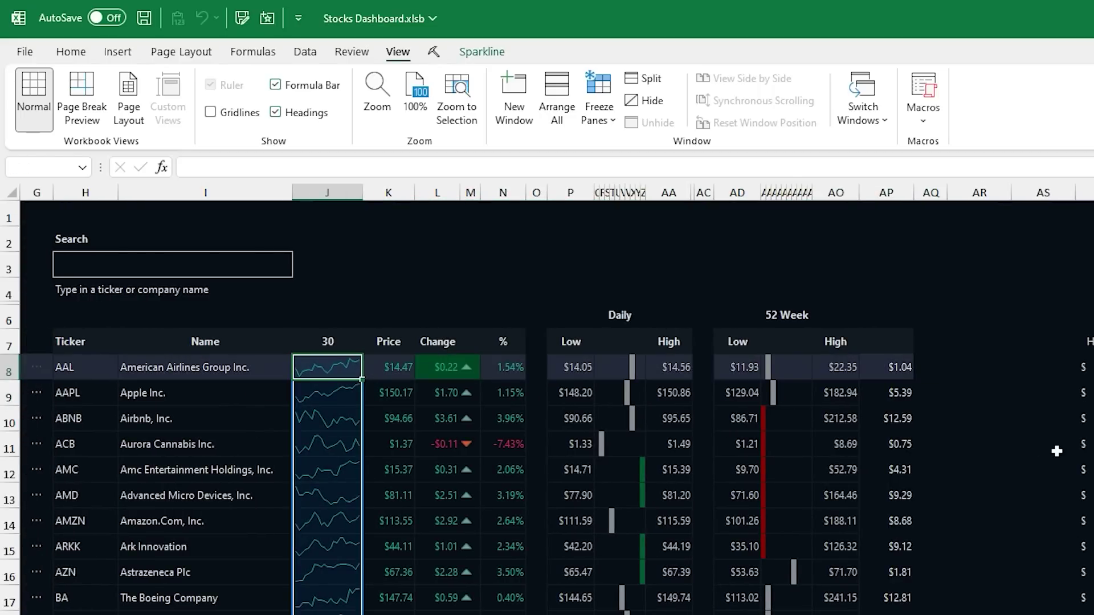
click(326, 342)
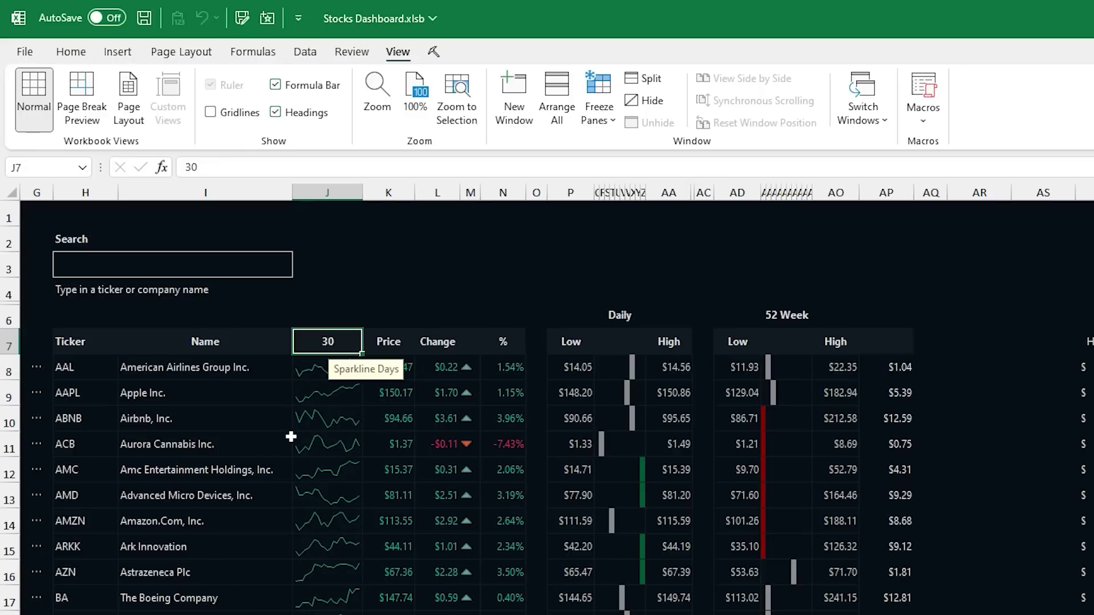
text(6)
key(Return)
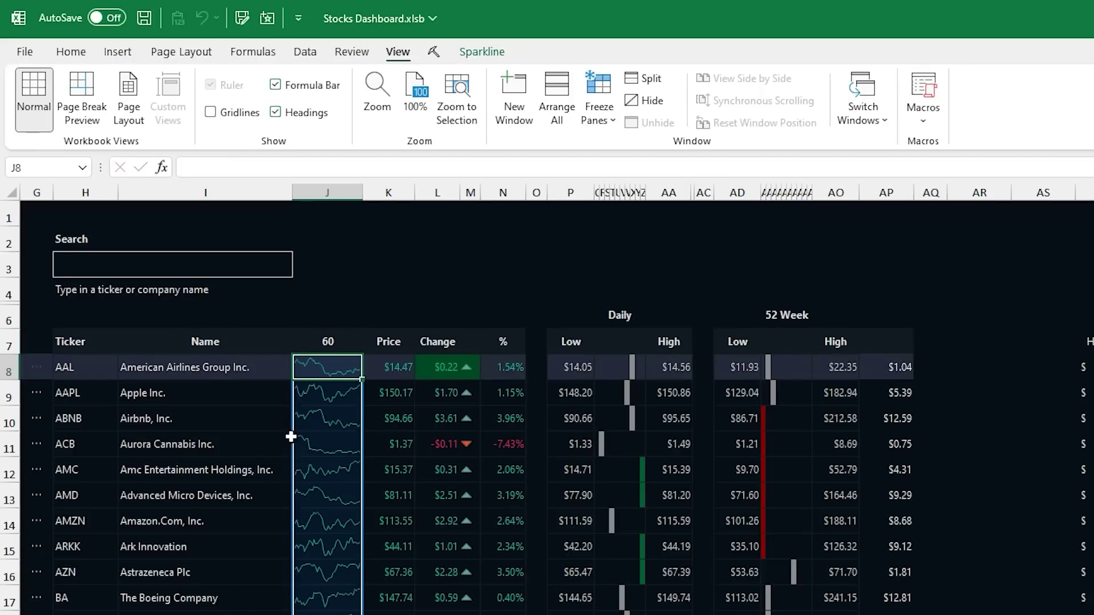
click(926, 371)
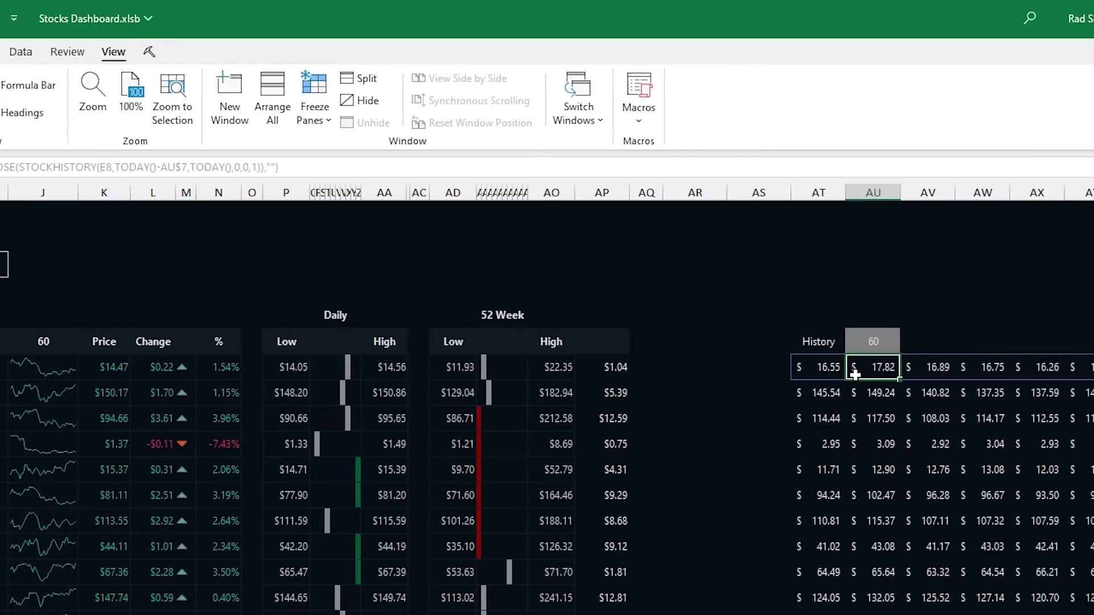
click(39, 340)
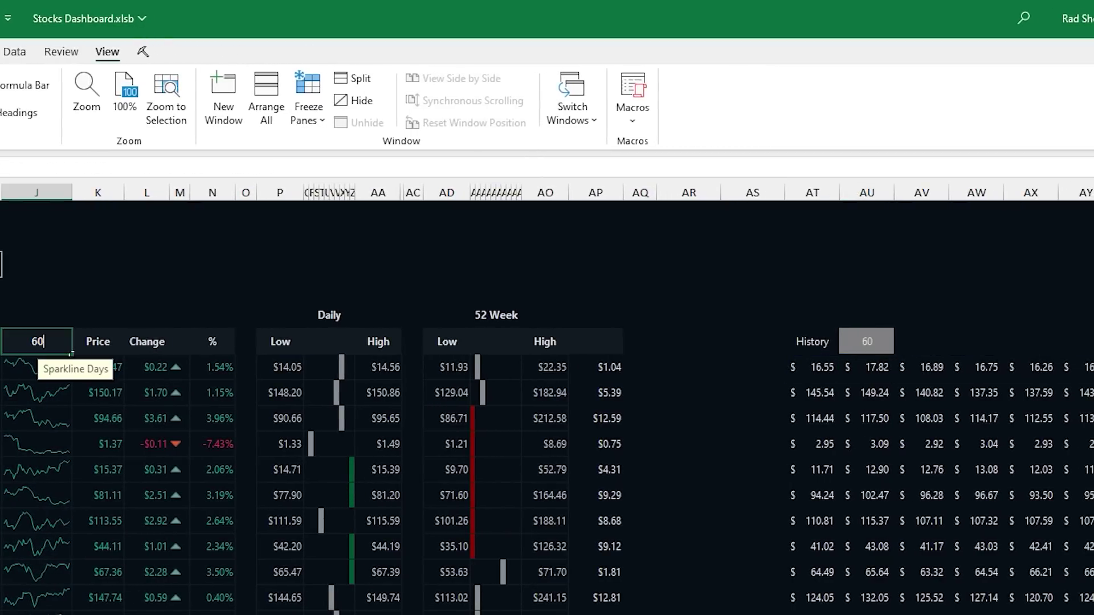
text(5)
key(Return)
click(37, 392)
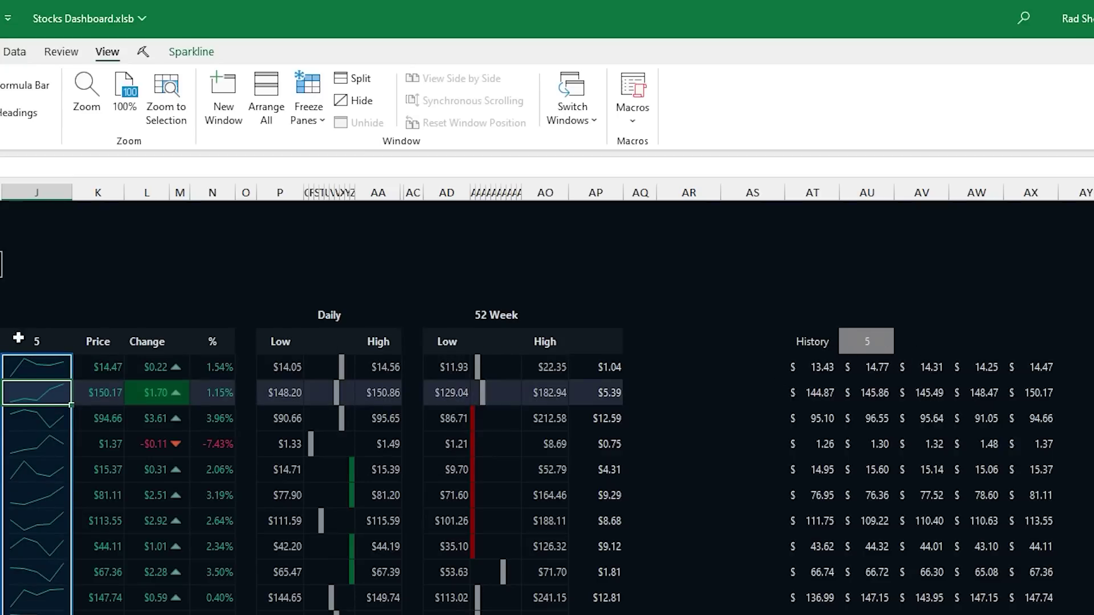
click(37, 342)
text(30)
key(Return)
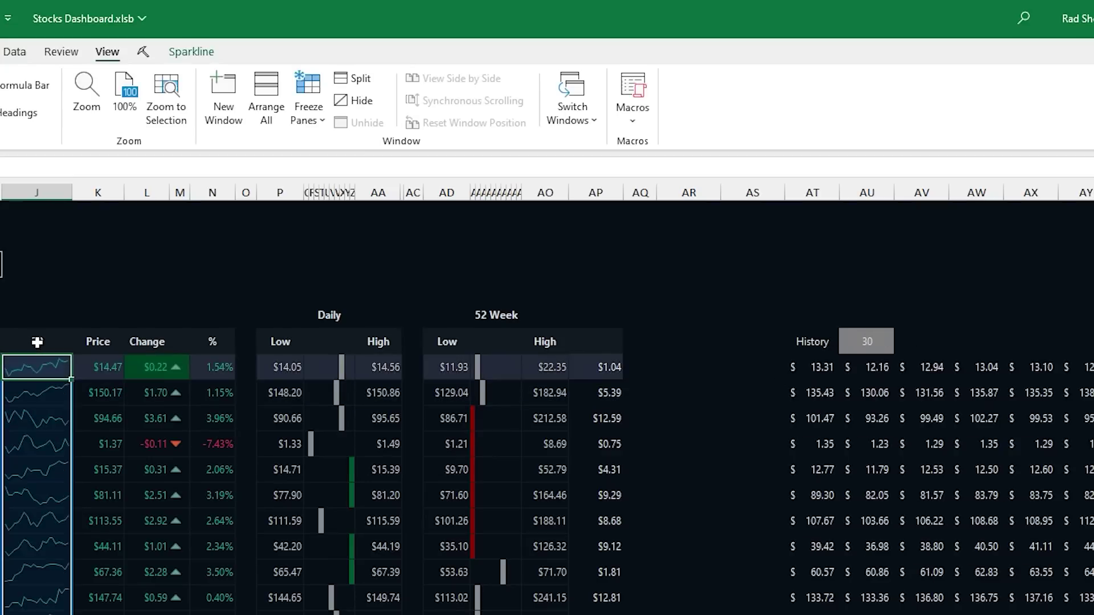
click(217, 391)
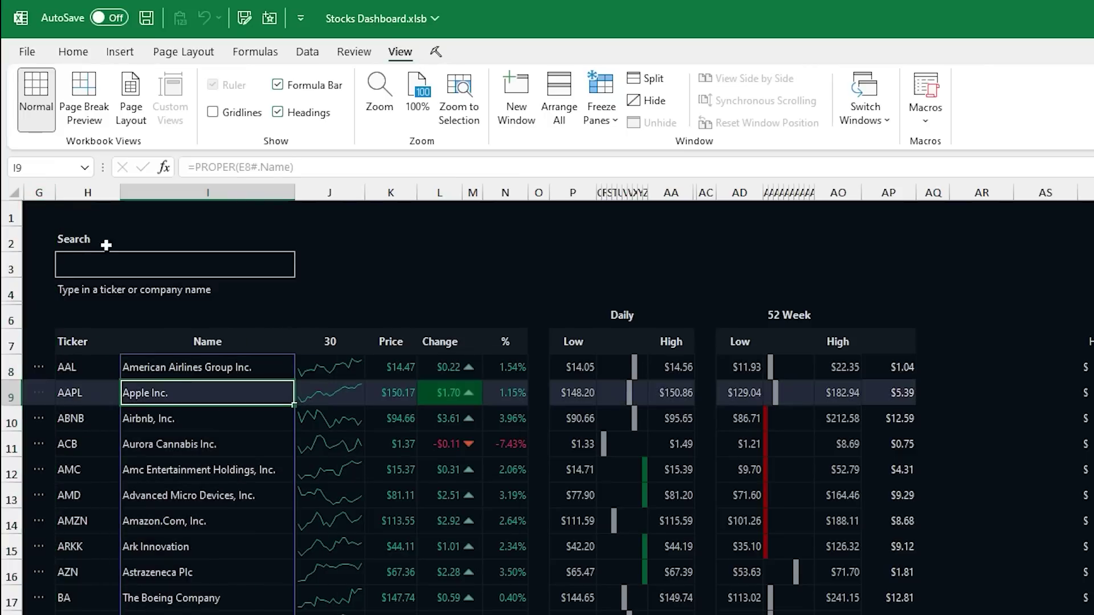
Step: Unhide columns A–F and inspect the FILTER formula in E8 and PROPER formula in I8
click(37, 193)
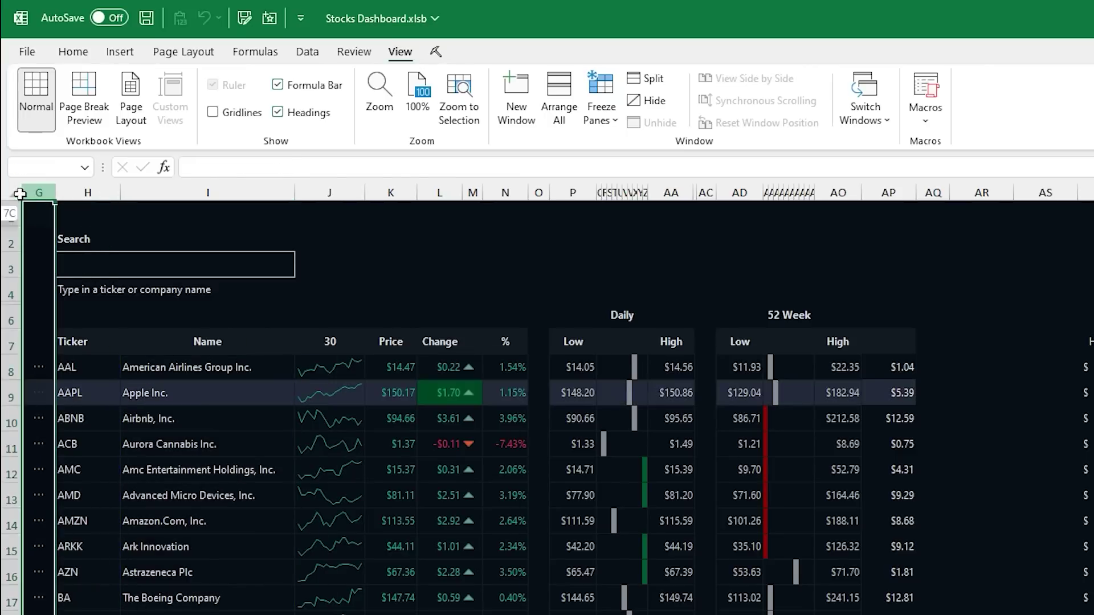
right_click(34, 195)
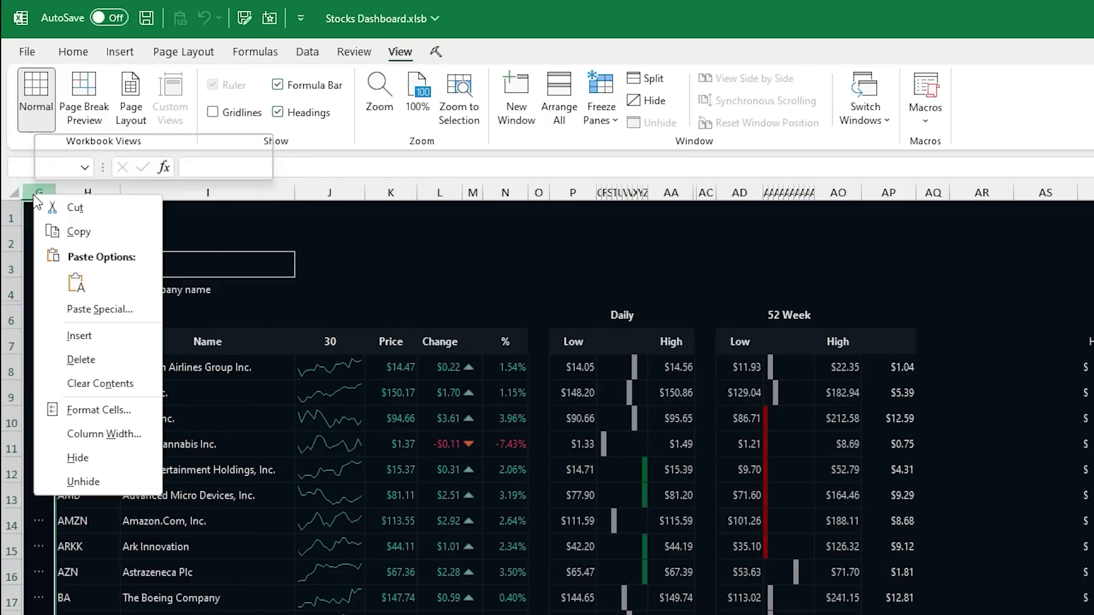
click(100, 481)
click(105, 371)
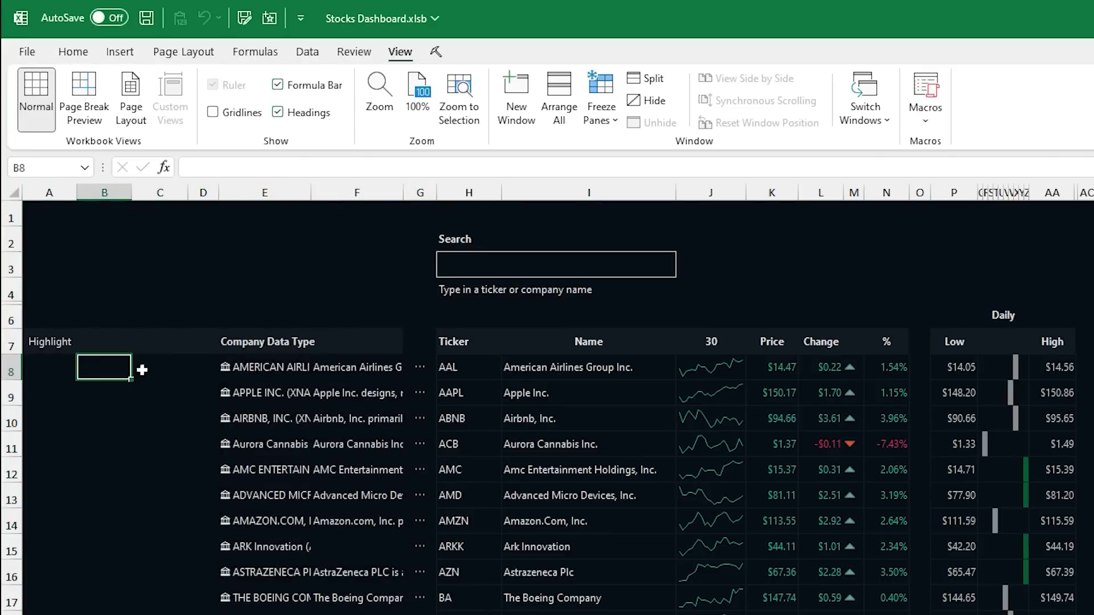
click(278, 370)
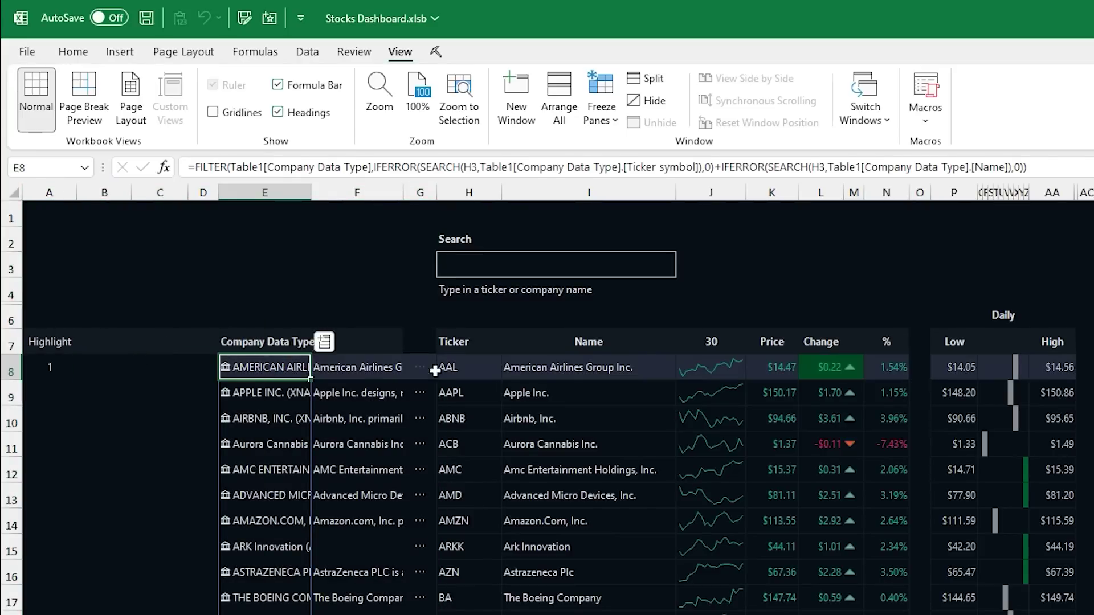
click(456, 370)
click(584, 372)
Step: Move the row highlight from Apple Inc. down to Bank Of America Corporation
click(577, 394)
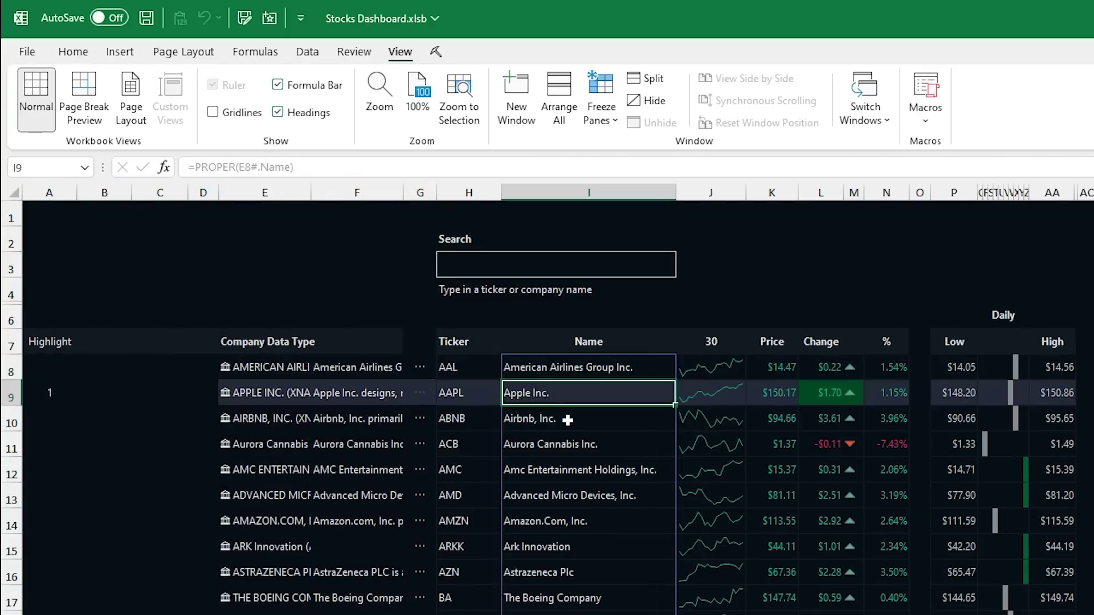
click(575, 419)
click(572, 444)
click(580, 497)
click(574, 541)
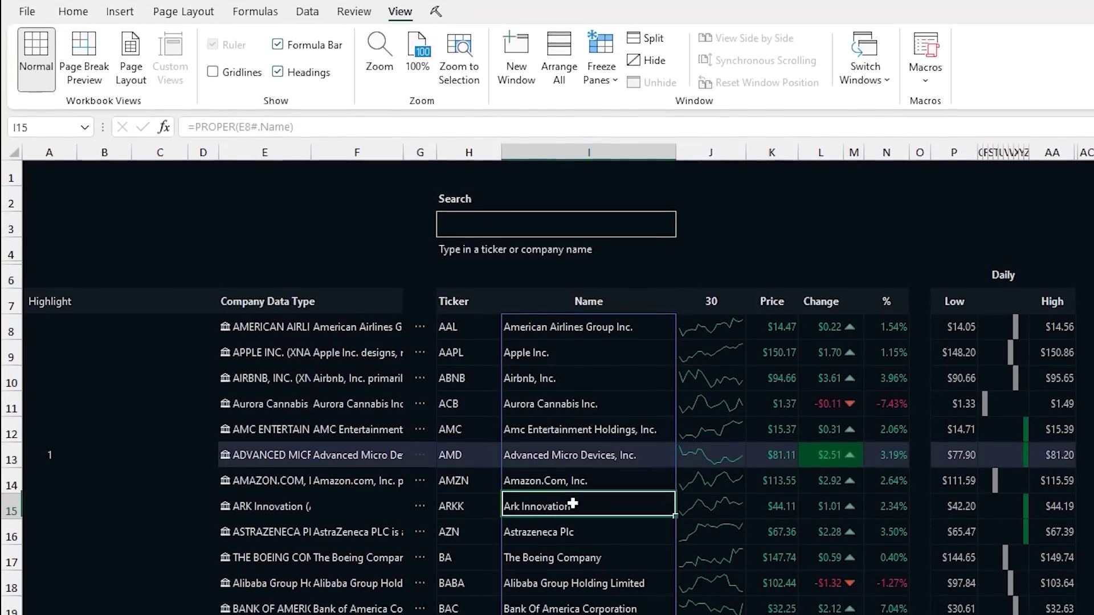
click(575, 592)
click(587, 614)
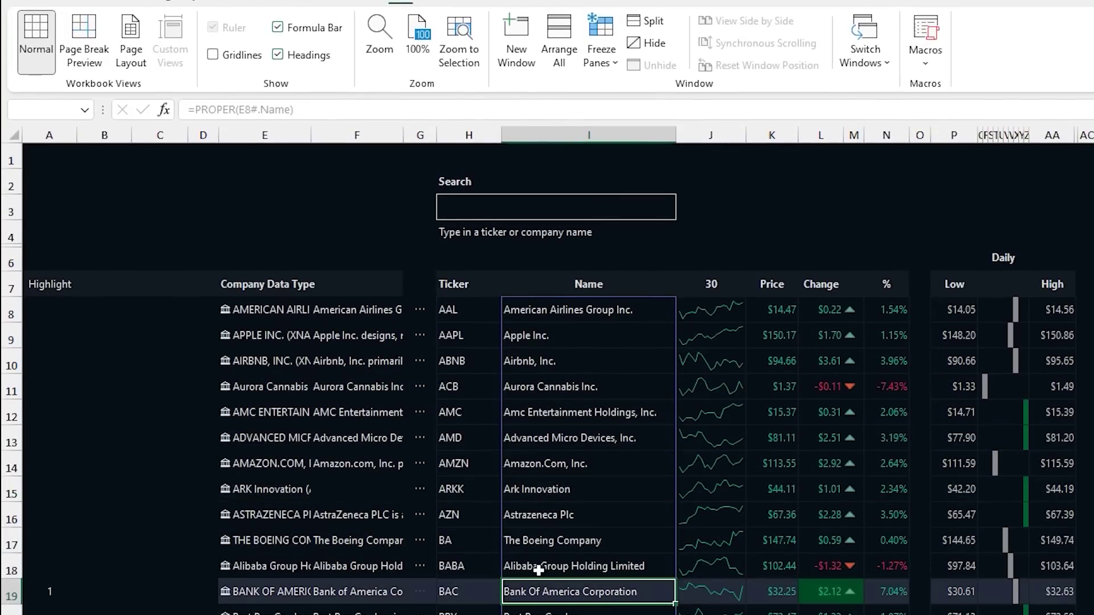
Step: Recheck E8's FILTER formula, then open and dismiss the American Airlines data card
click(45, 591)
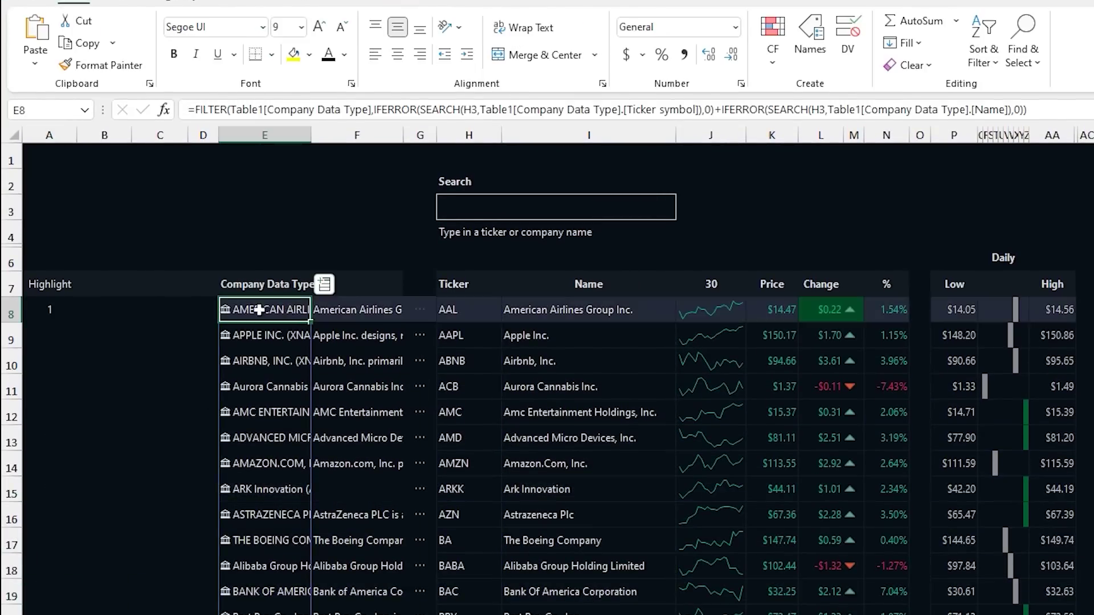
click(226, 309)
click(260, 308)
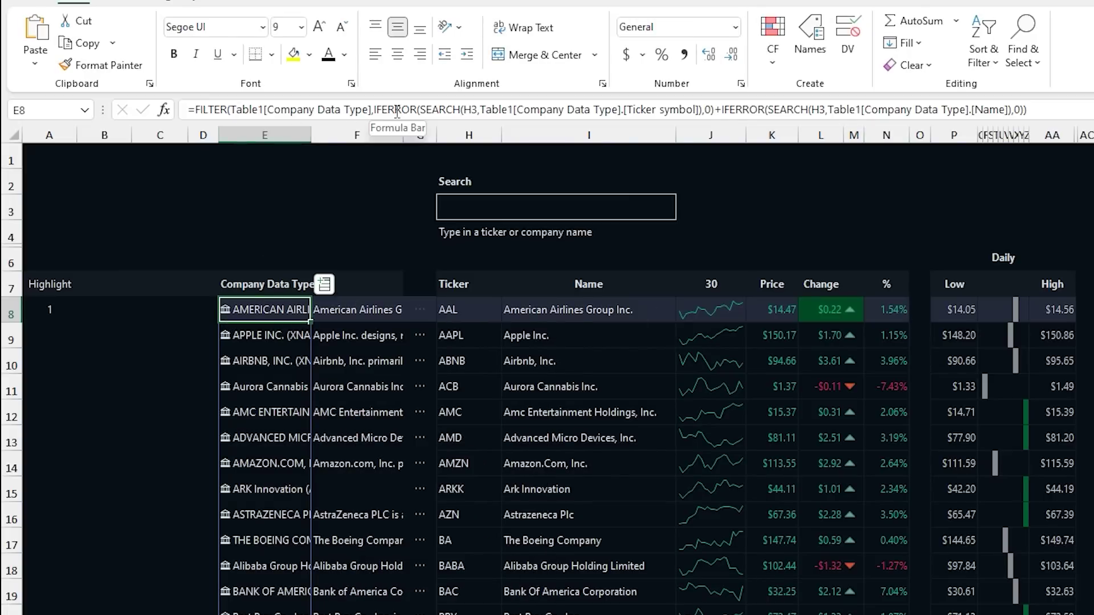
Step: Enter corp in search cell H3 so the list shows Bank Of America Corporation, Carnival Corp and others
click(567, 208)
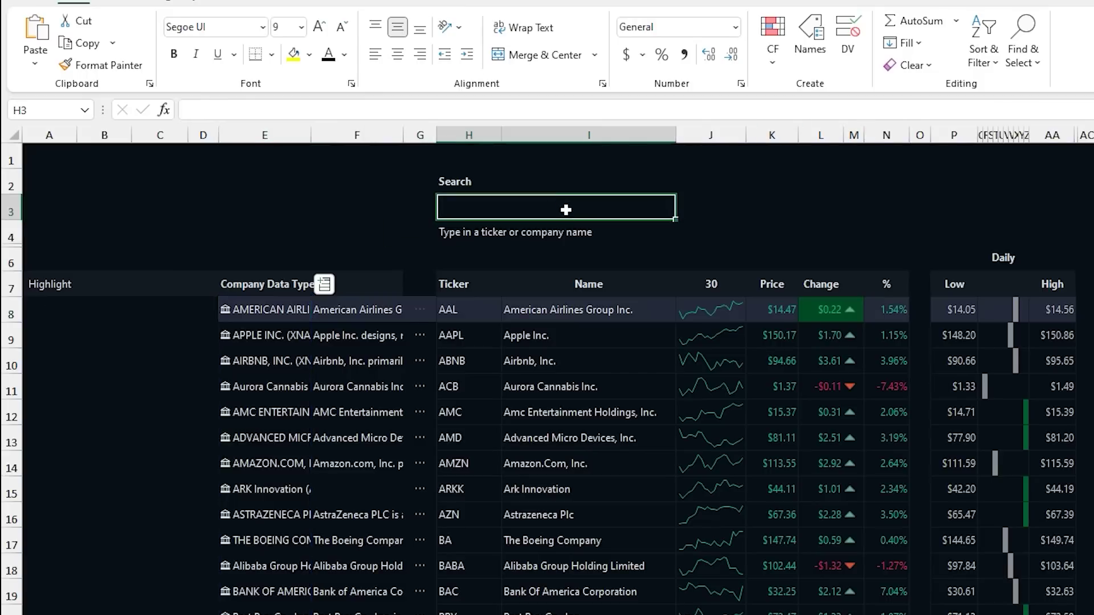
click(288, 310)
click(515, 212)
text(corp)
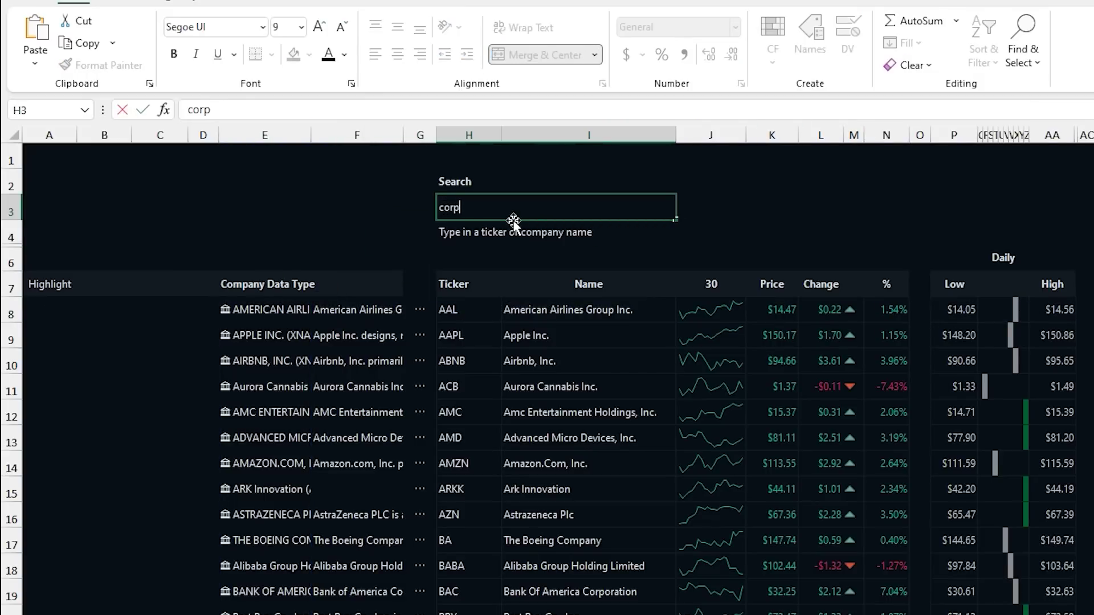
key(Return)
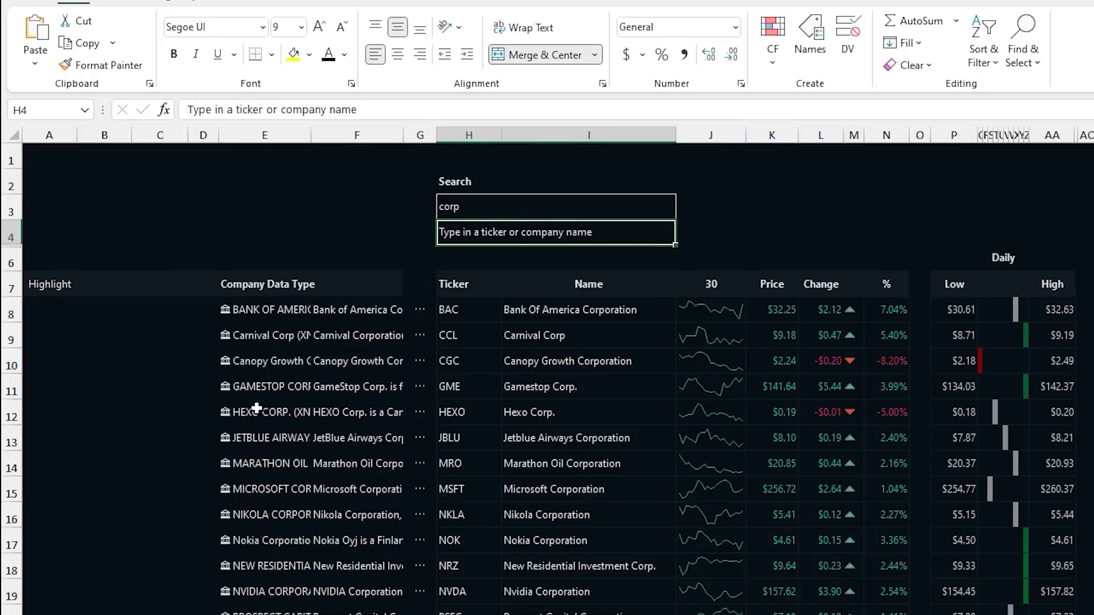
click(250, 306)
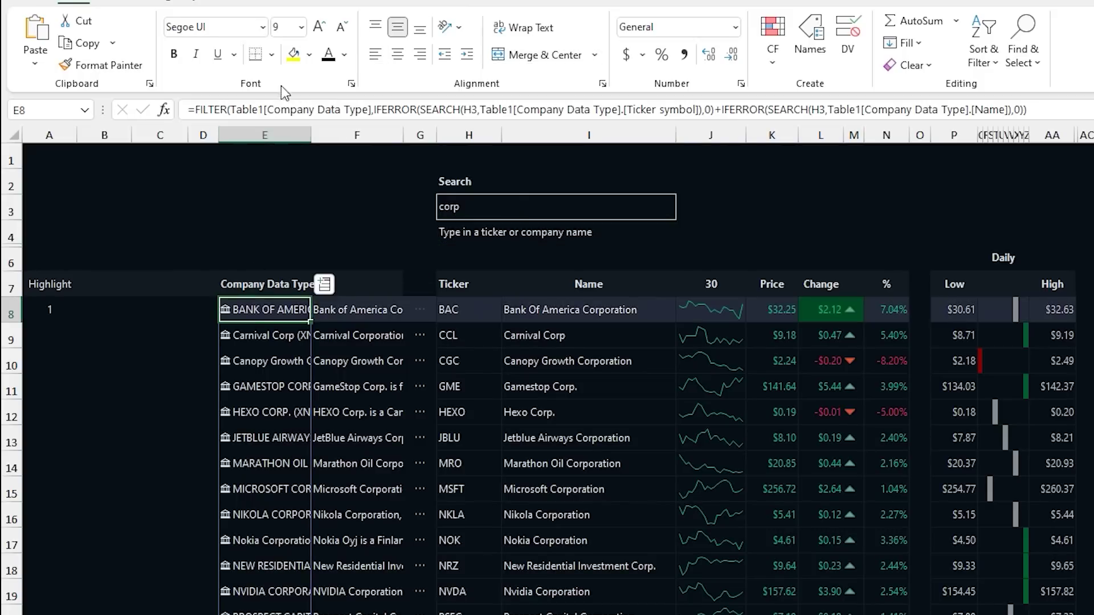
click(514, 206)
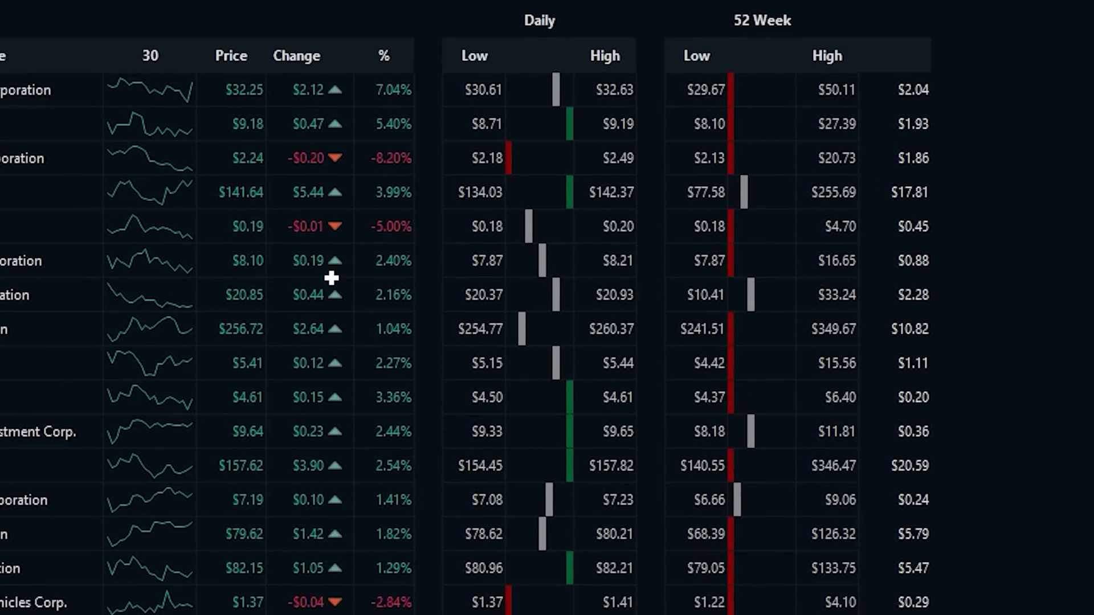
click(485, 91)
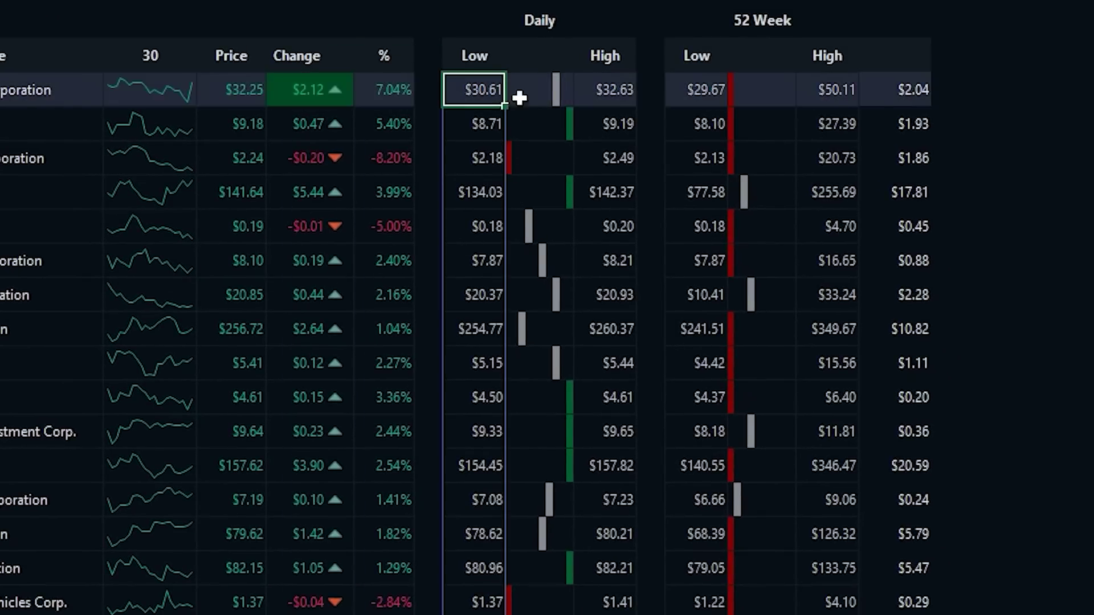
click(757, 94)
click(826, 94)
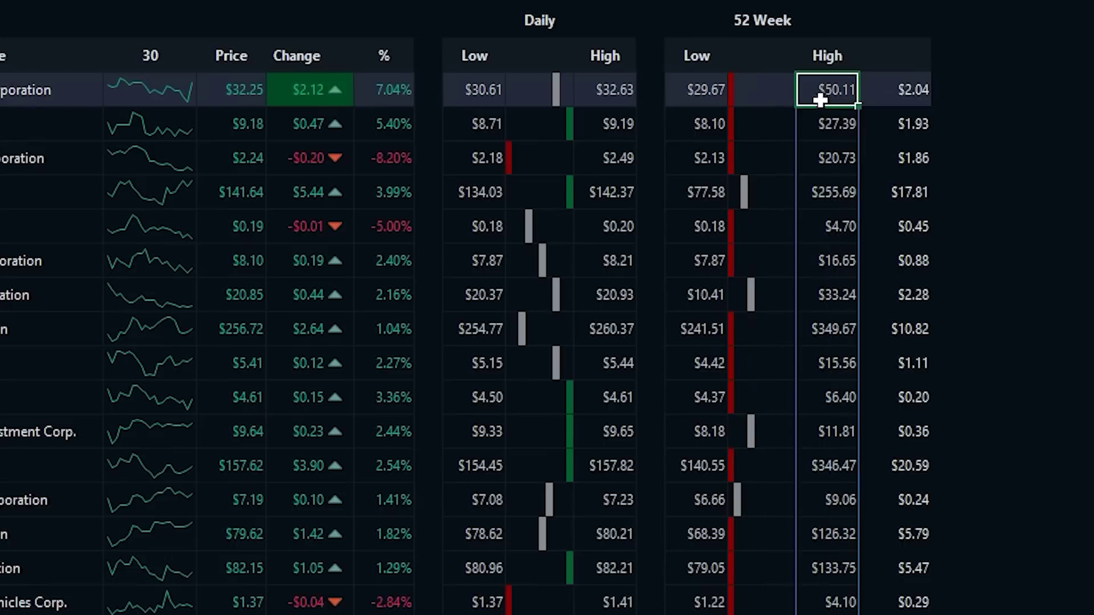
click(908, 96)
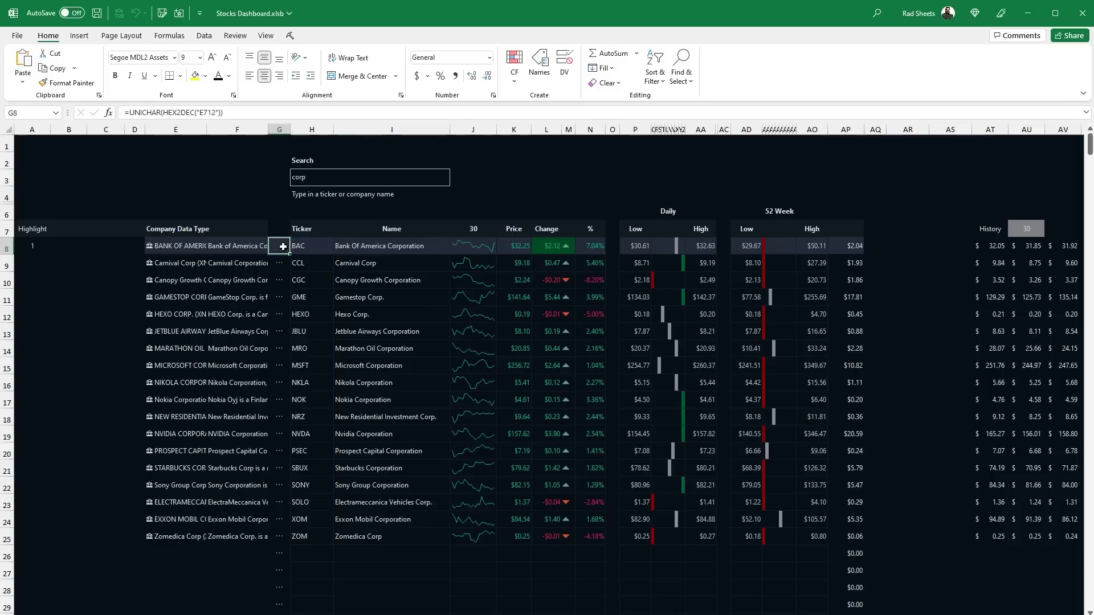
Step: Pop up the BAC stock widget and switch to the Widget helper sheet with its yearly prices
click(288, 251)
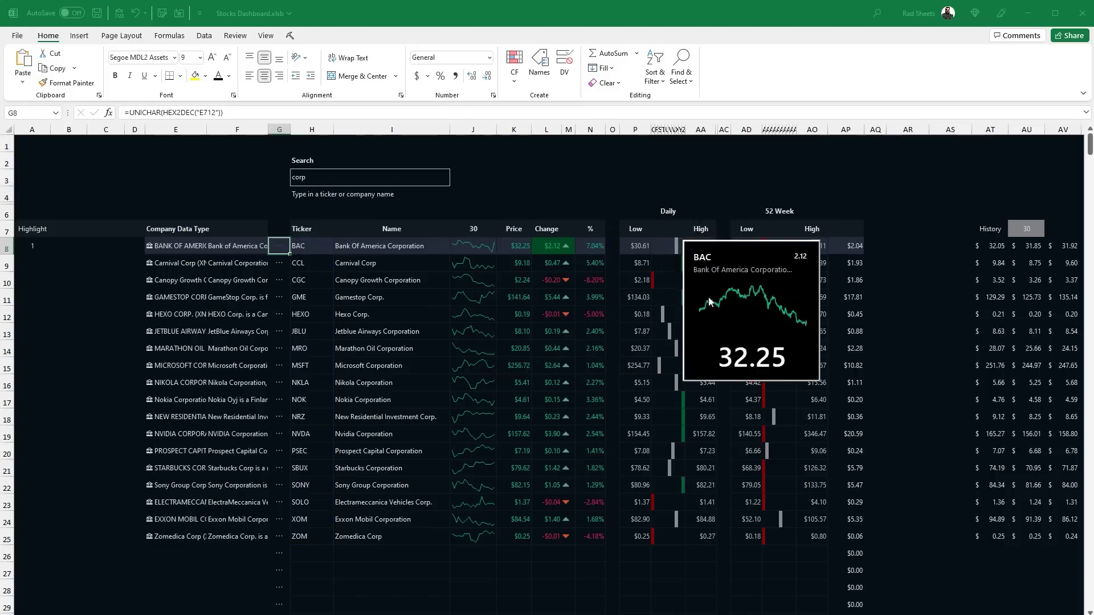
key(ctrl+Page_Down)
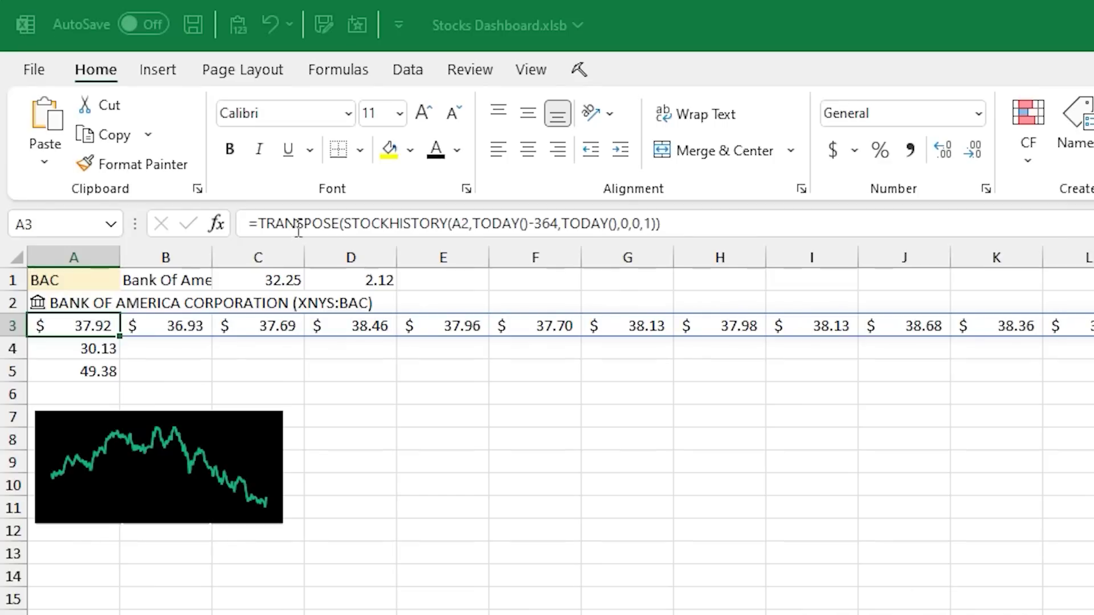
Step: Review the MIN formula in A4, MAX in A5 and XLOOKUP in A2
click(85, 349)
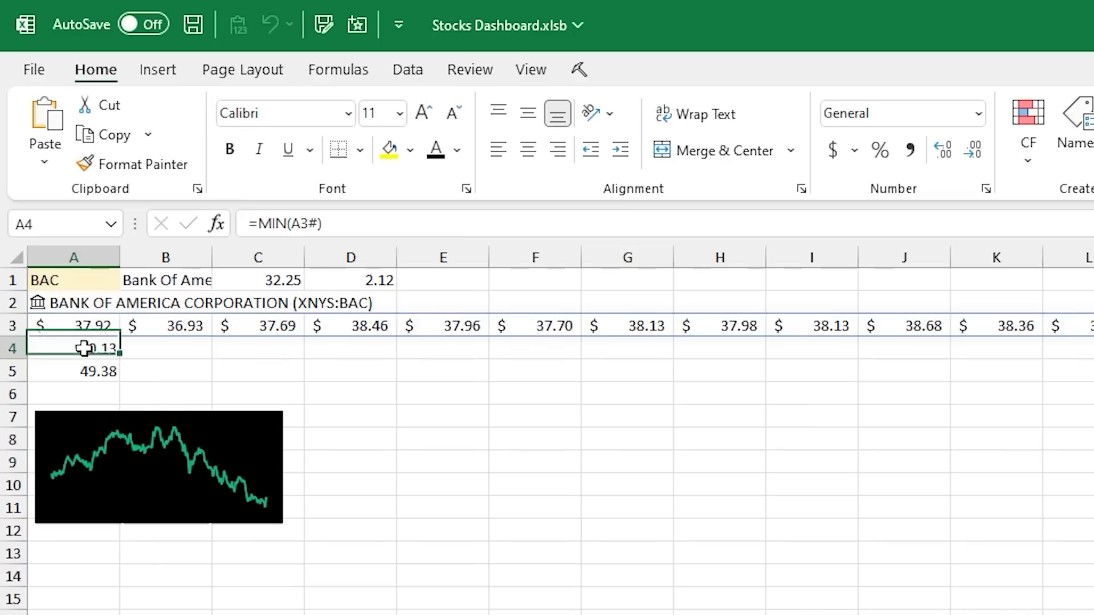
click(84, 369)
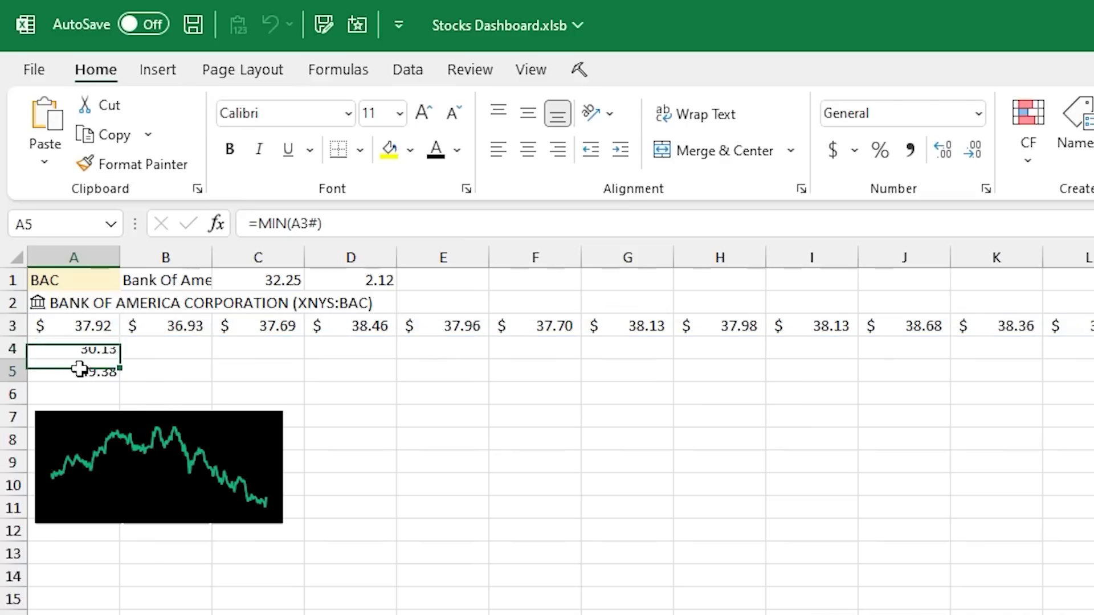
click(71, 303)
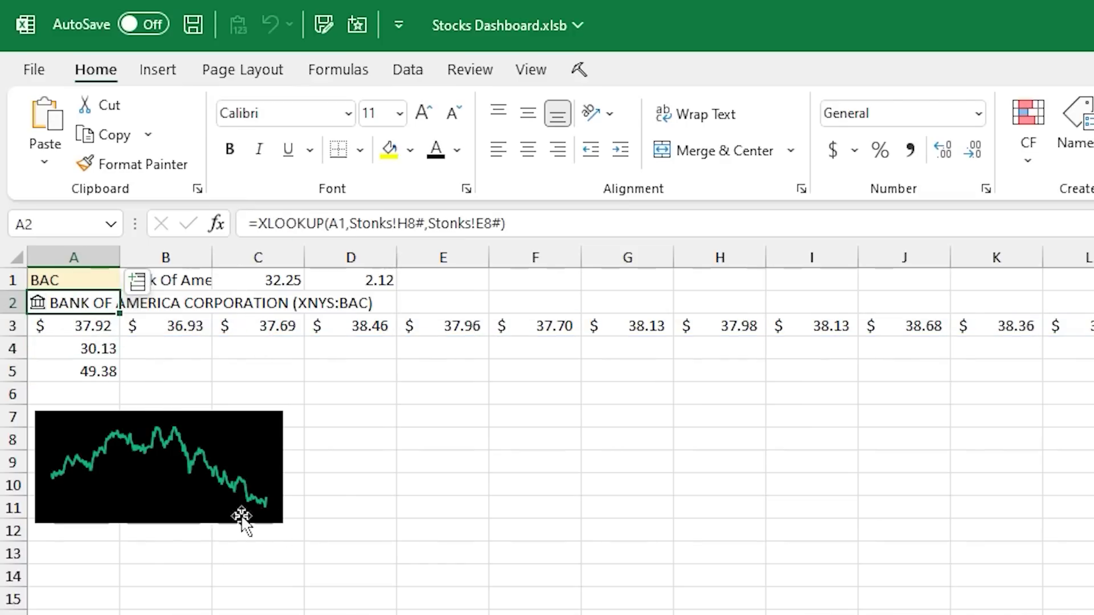
Step: Select the sparkline chart, then bring up the VBA editor with Alt+F11
click(247, 442)
click(239, 416)
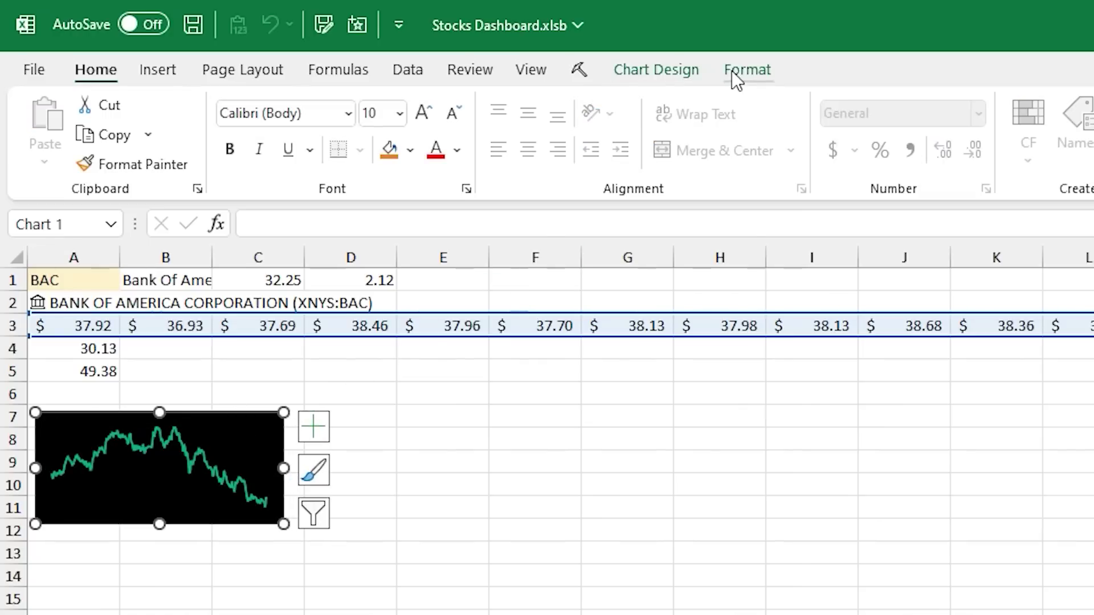
key(alt+F11)
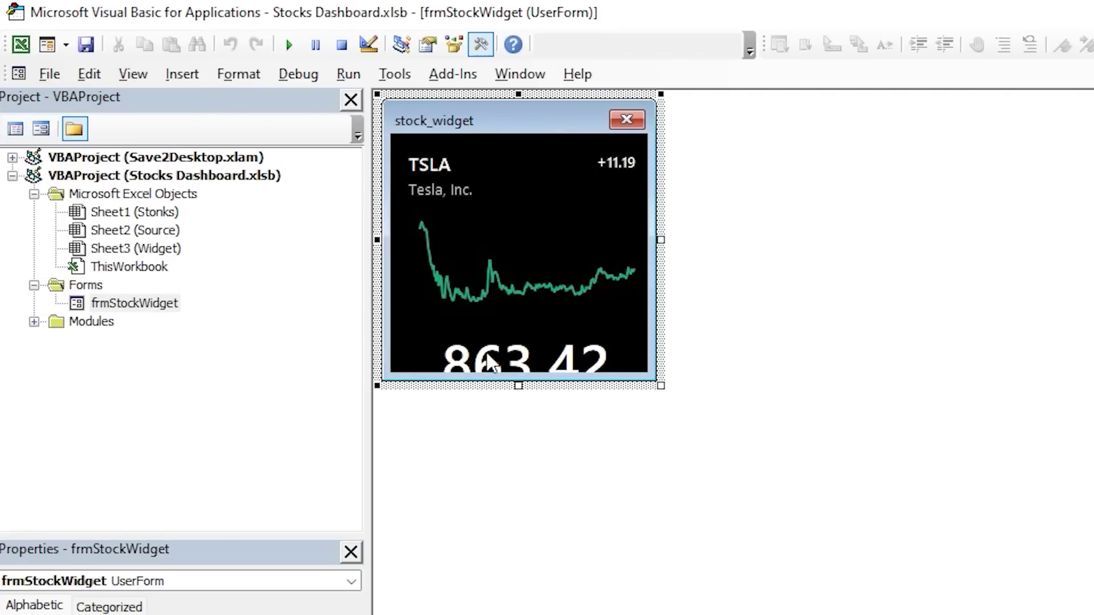
Step: Expand the Modules folder and highlight the HideTitleBar routine name
click(34, 322)
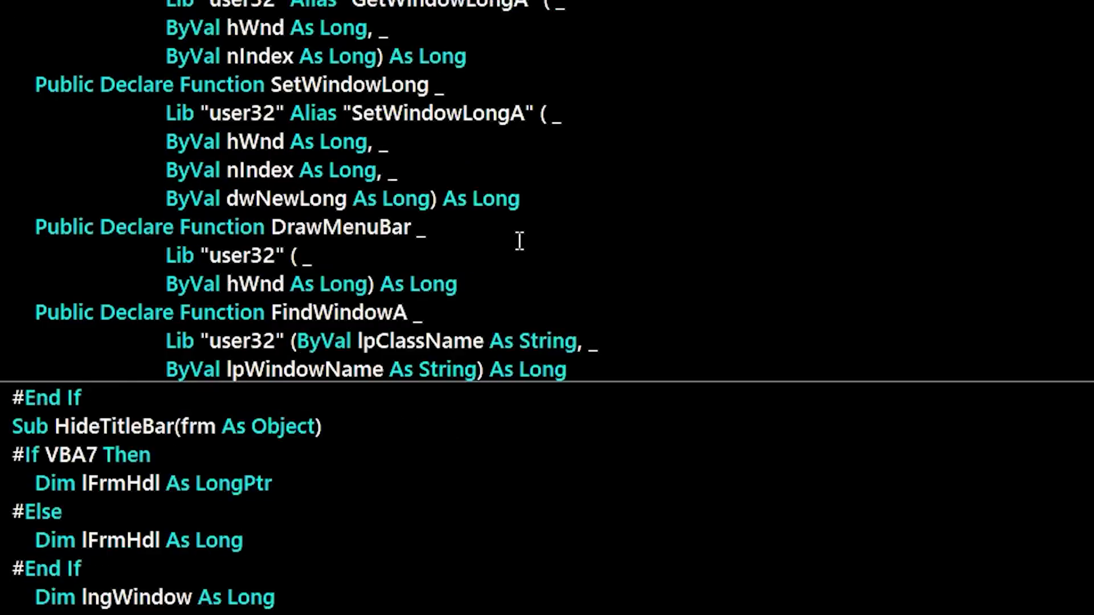
scroll(521, 239, down, 2)
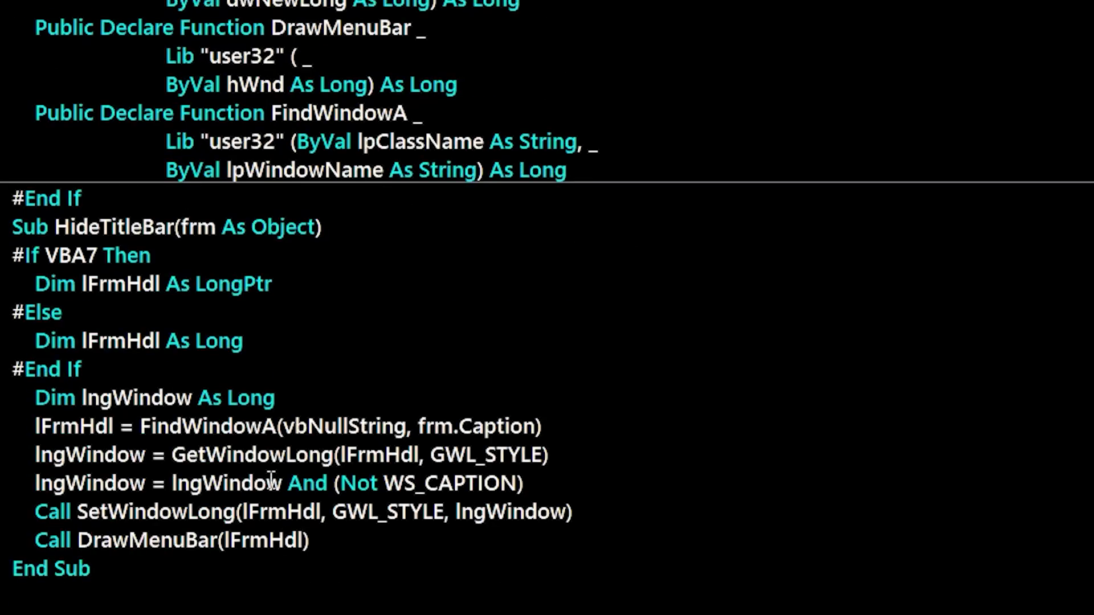
double_click(151, 228)
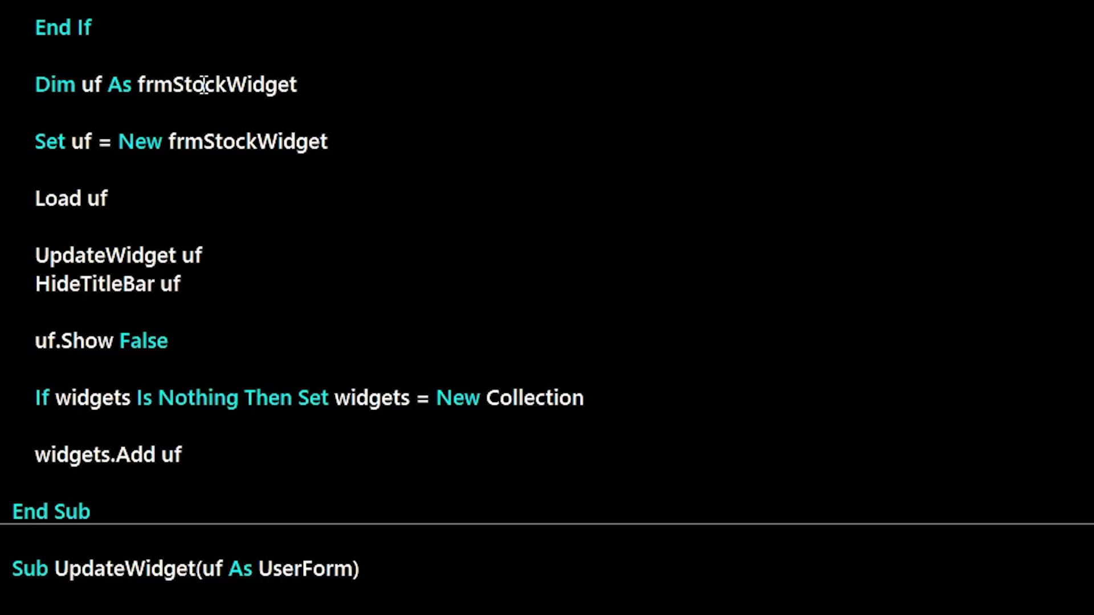
Step: In UpdateWidget, highlight the Chart.Export line to stonkchart.bmp and the LoadPicture line
scroll(204, 84, down, 5)
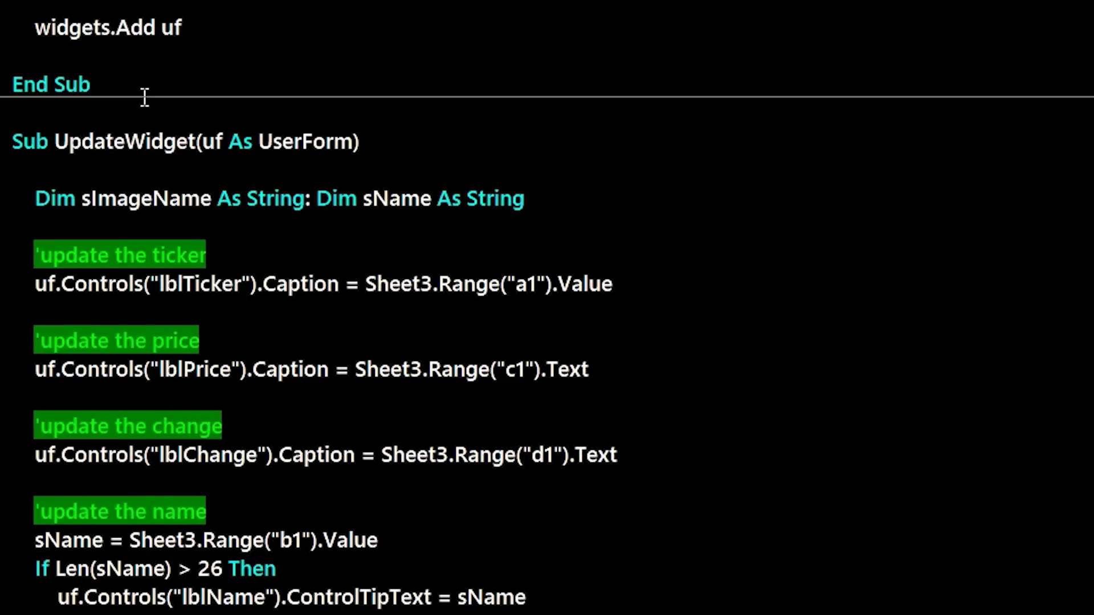
scroll(148, 98, down, 2)
scroll(158, 97, down, 3)
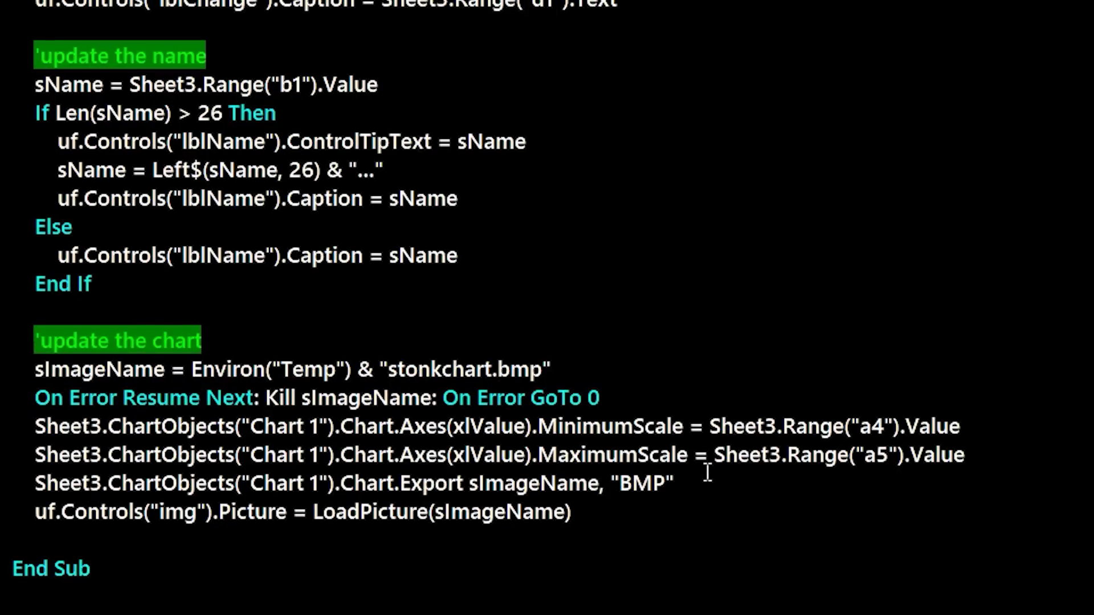
drag(697, 484, 39, 496)
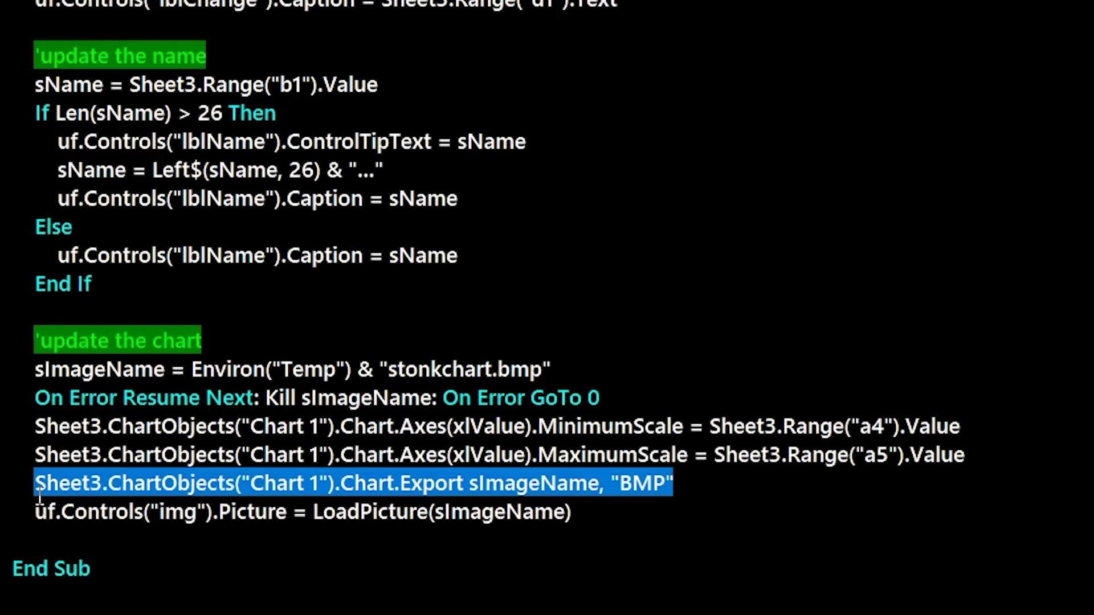
drag(590, 512, 32, 520)
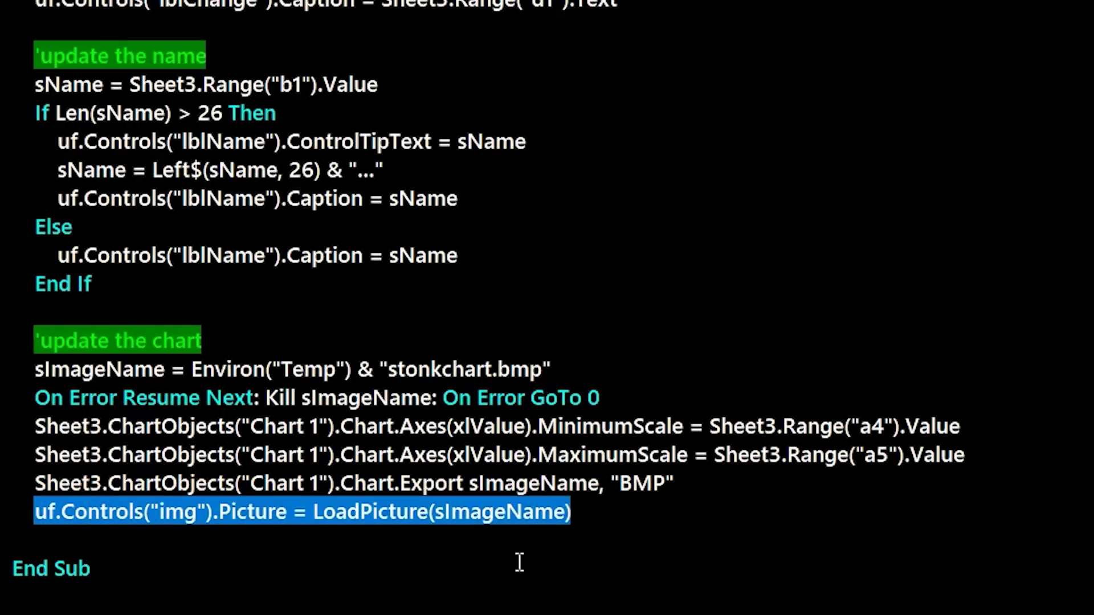